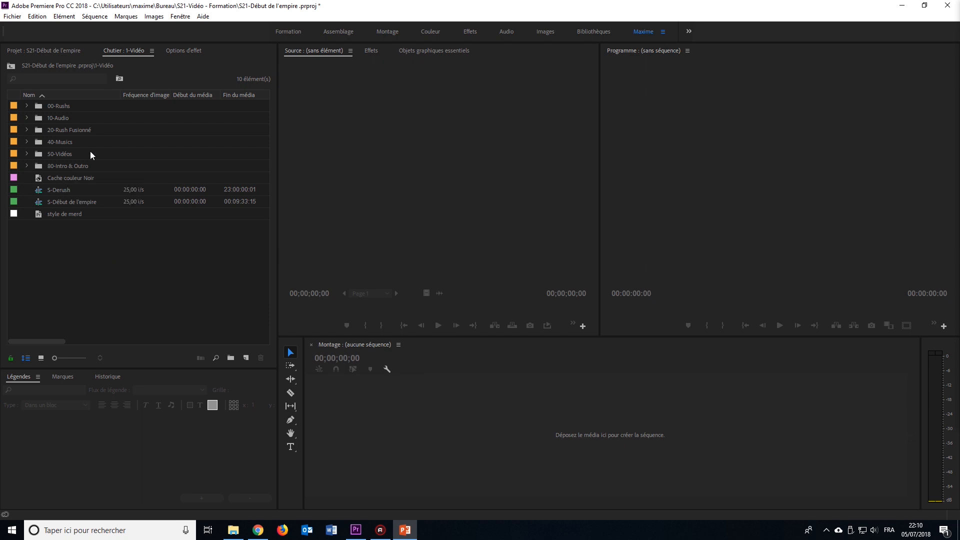
left_click(26, 106)
left_click_drag(64, 118, 248, 361)
left_click_drag(527, 502, 868, 481)
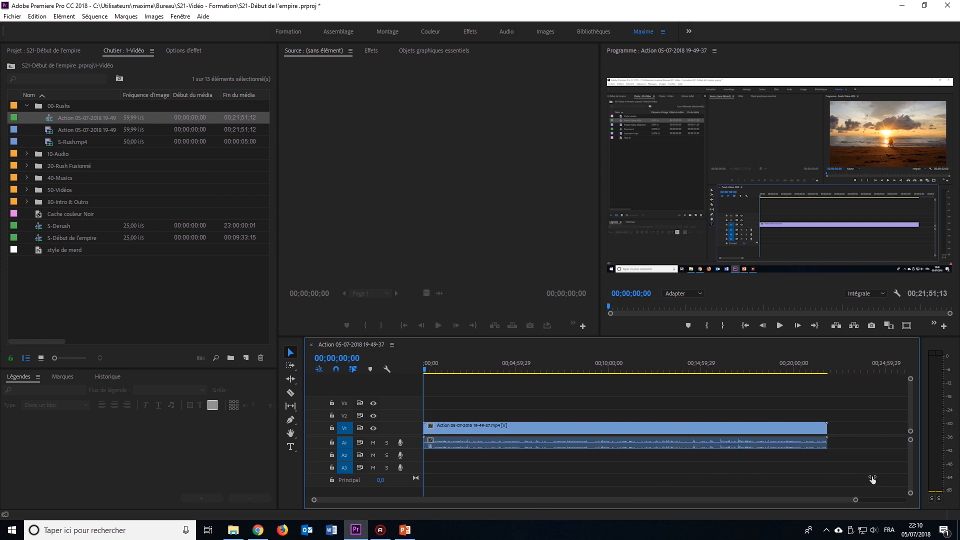
left_click(567, 447)
left_click(546, 457)
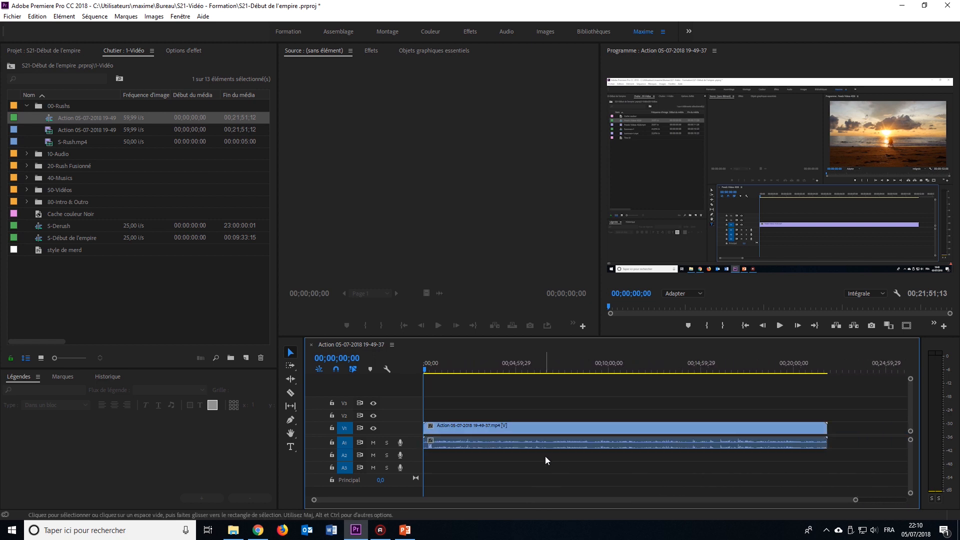
Add the MP3 recording from the 10-Audio folder to track A2, aligned with the start of the sequence
left_click(27, 153)
left_click_drag(65, 168, 436, 463)
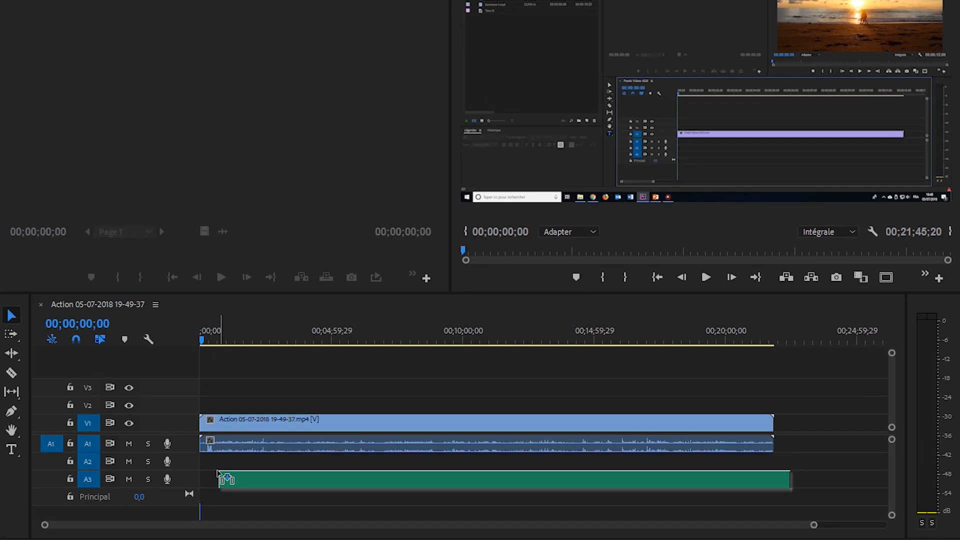
left_click_drag(218, 474, 195, 465)
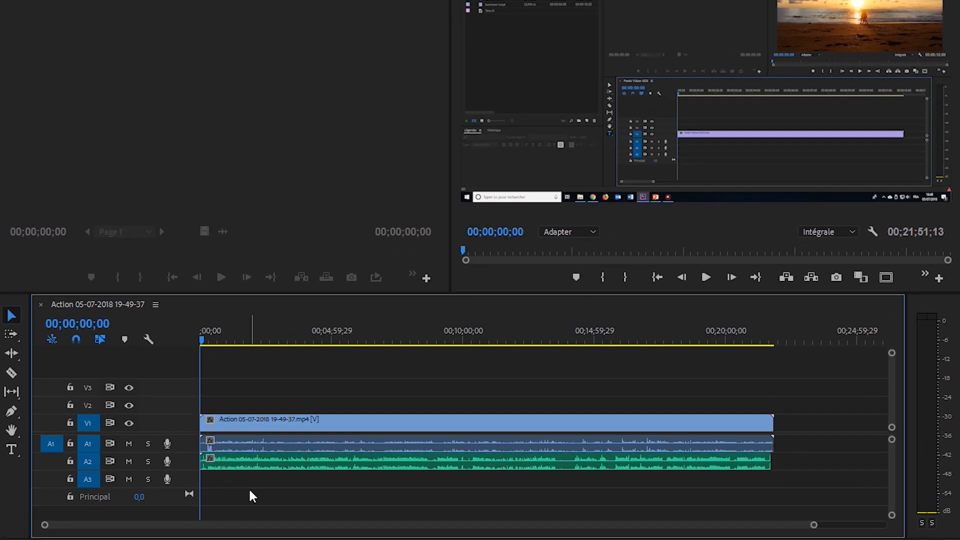
Synchronize the video clip and the external recording by audio, using track channel 1
left_click_drag(299, 483, 255, 431)
right_click(265, 448)
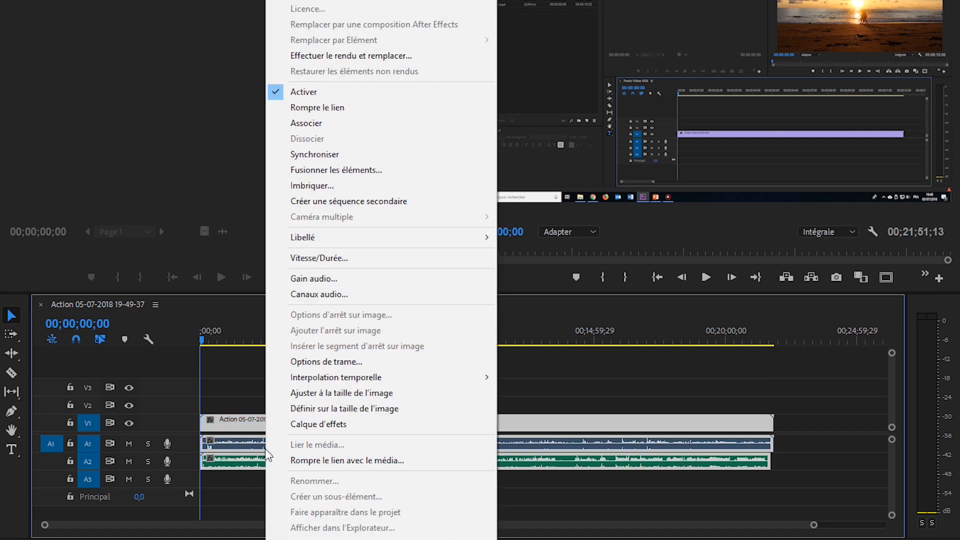
left_click(381, 154)
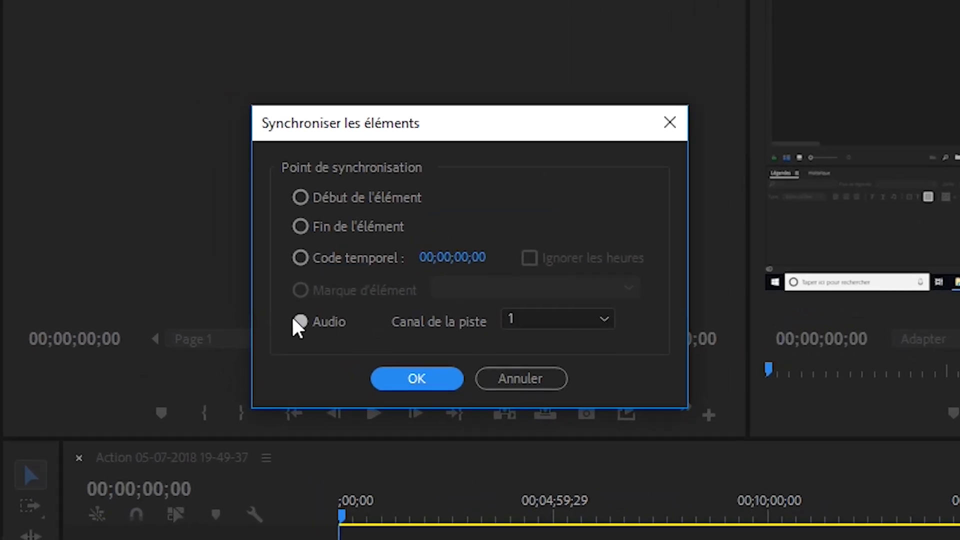
left_click(416, 380)
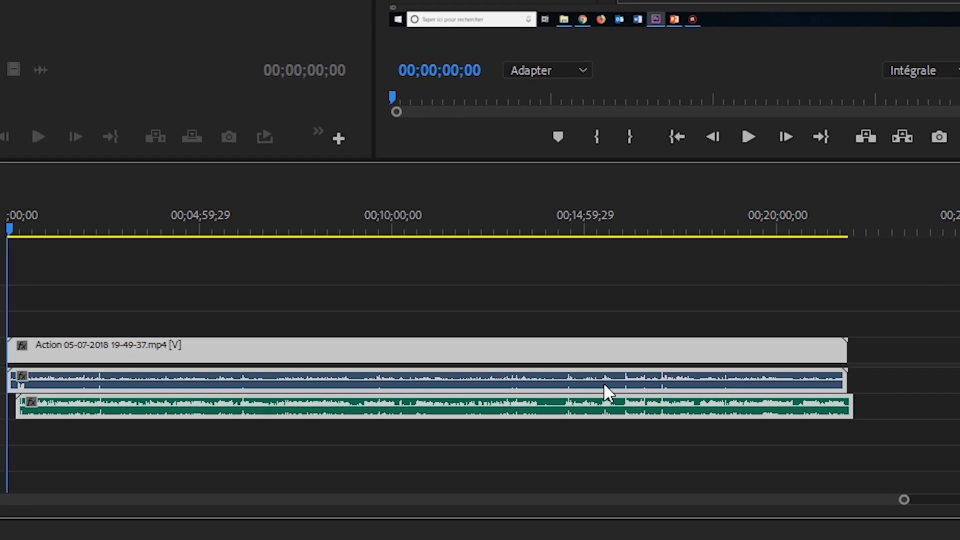
Examine how the camera and external audio waveforms line up at several places along the sequence
left_click_drag(95, 215, 103, 216)
left_click_drag(904, 500, 549, 496)
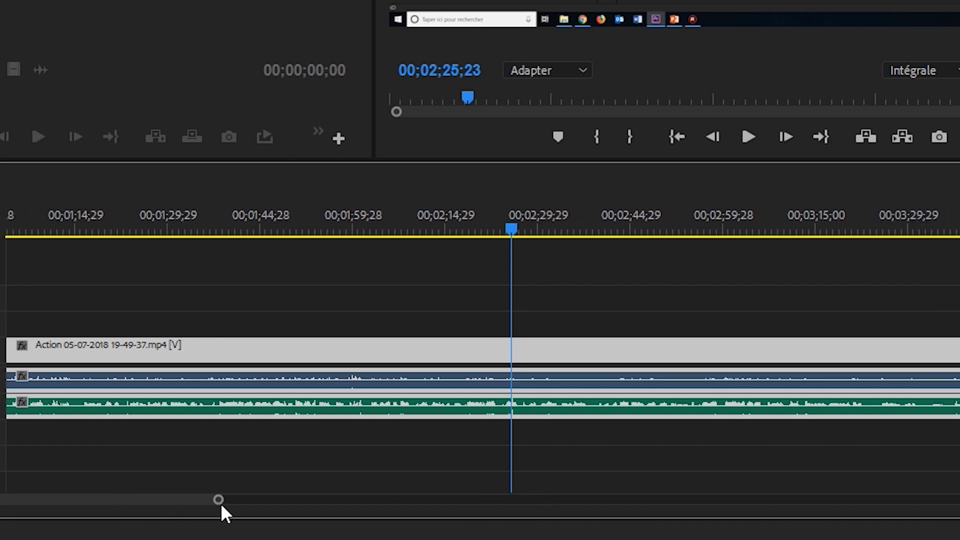
left_click_drag(219, 500, 325, 500)
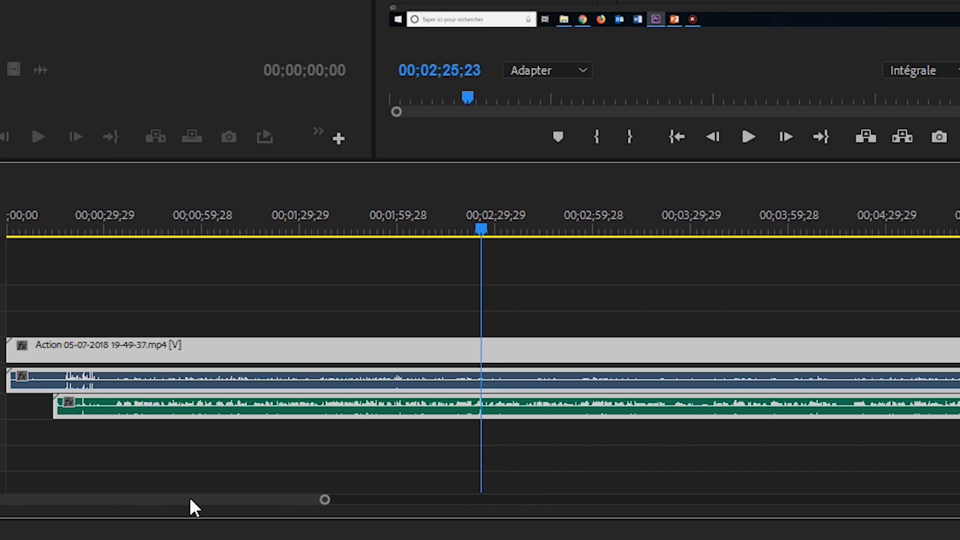
left_click_drag(190, 497, 331, 496)
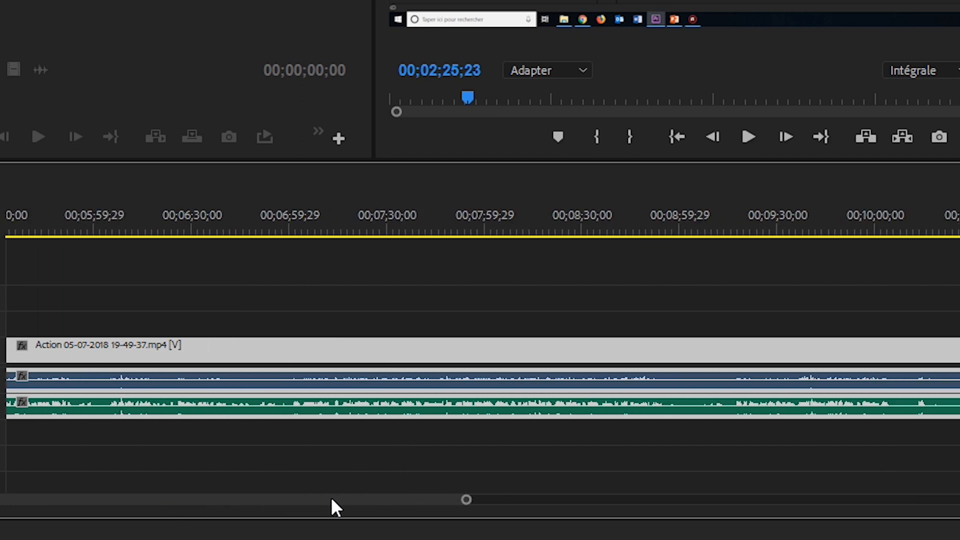
left_click(296, 235)
left_click_drag(466, 499, 580, 477)
left_click_drag(502, 499, 472, 501)
left_click(230, 230)
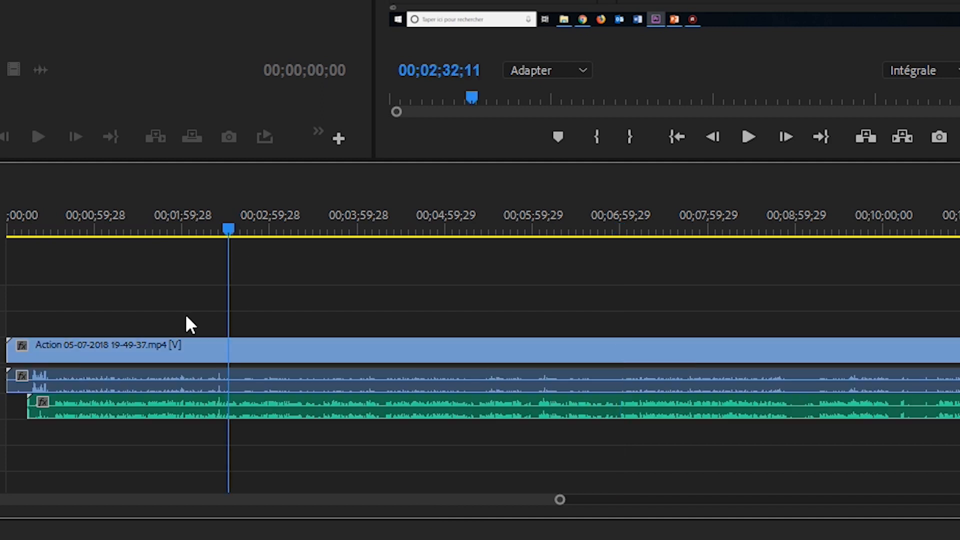
Cut and ripple-delete the video before the external recording starts at 00;00;14;20, and trim the recording's end to the video's end
key("Up")
key("Up")
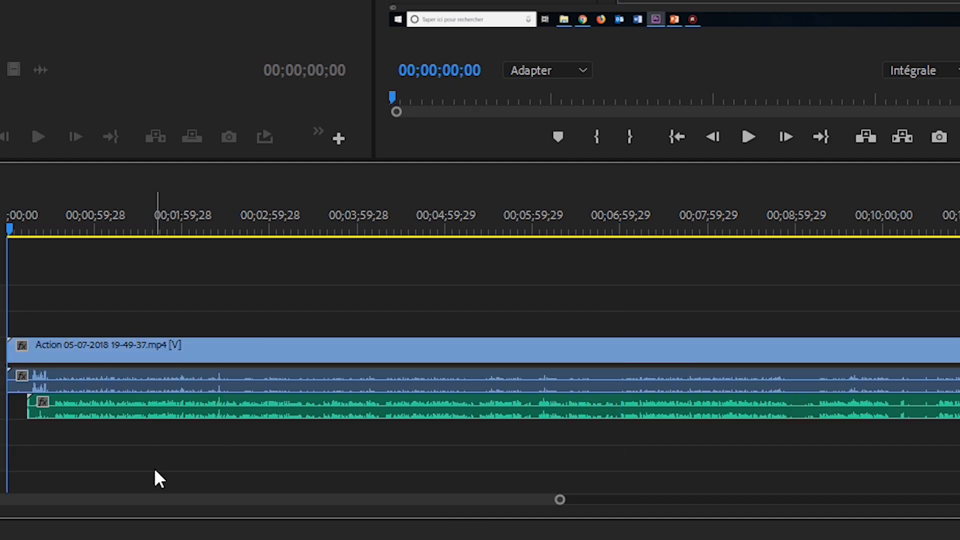
key("Down")
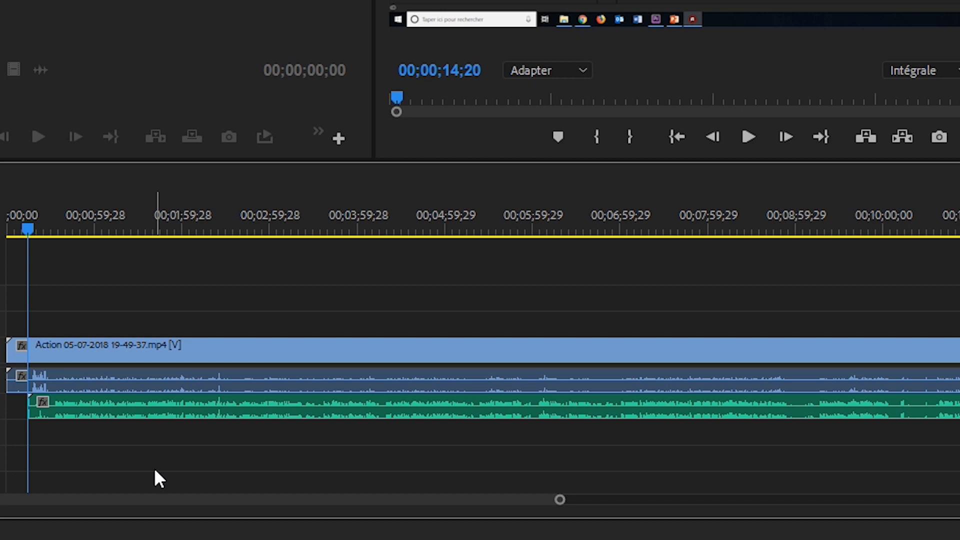
key("ctrl+k")
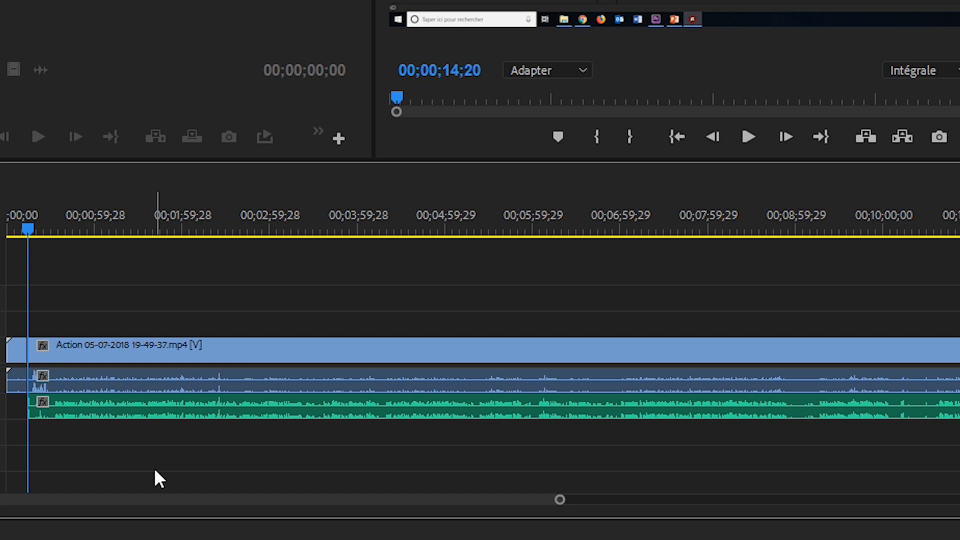
key("Up")
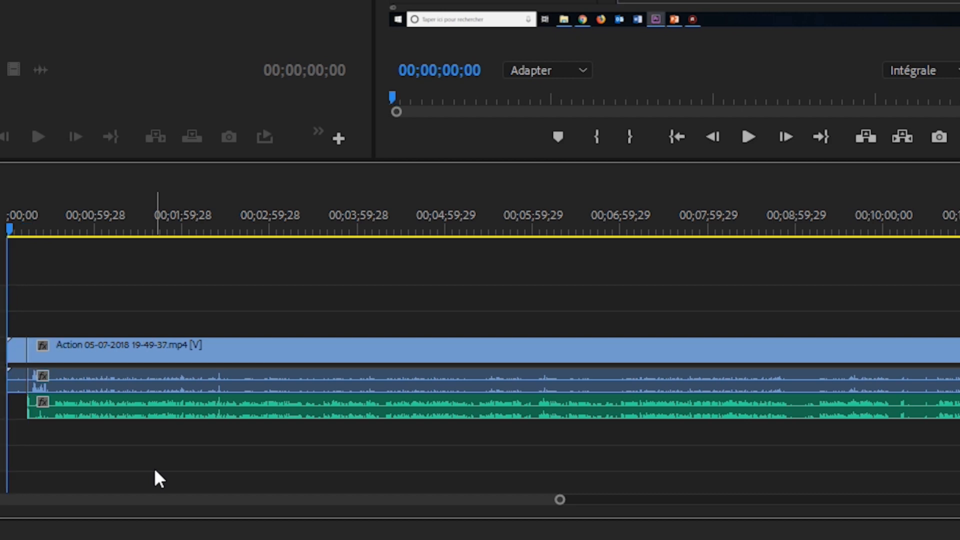
key("d")
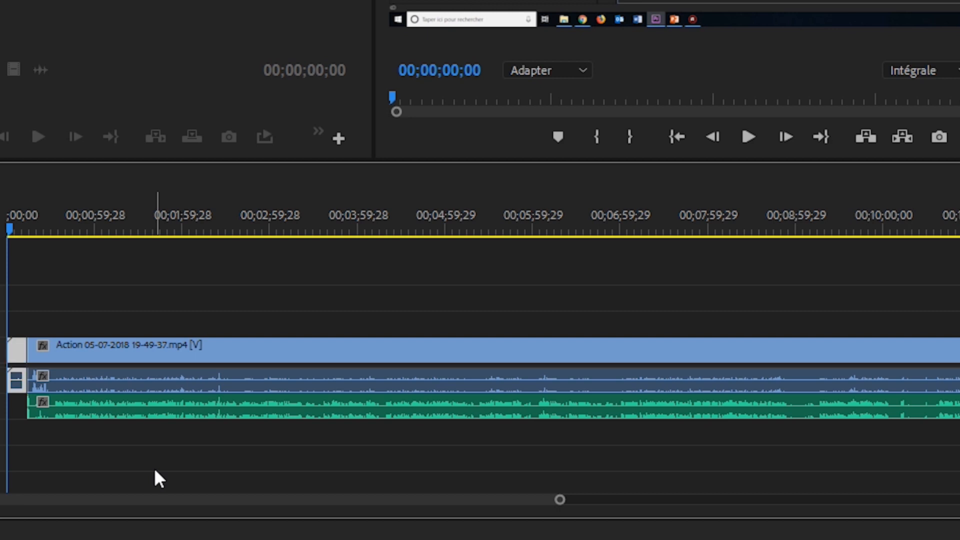
key("shift+Delete")
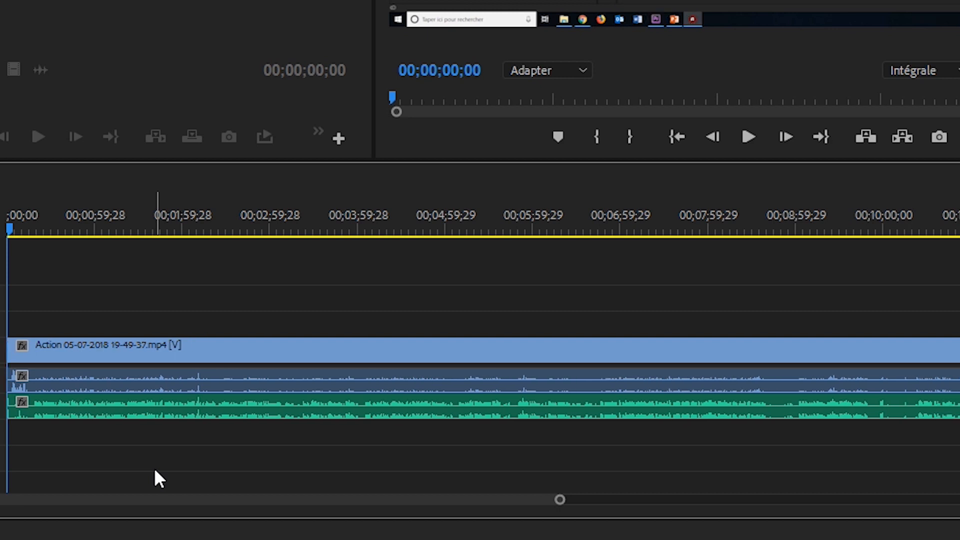
key("Down")
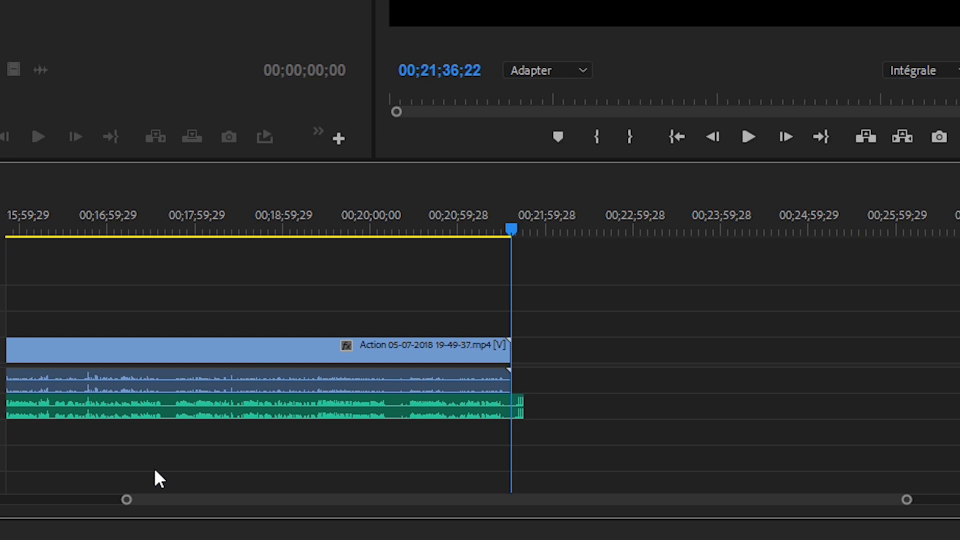
key("w")
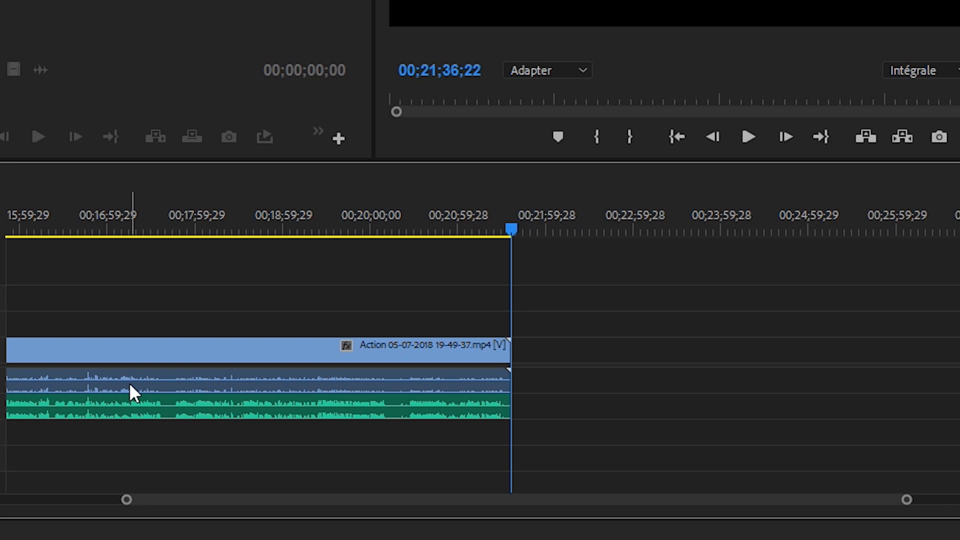
Delete only the camera audio on track A1, keeping its linked video
left_click(131, 357)
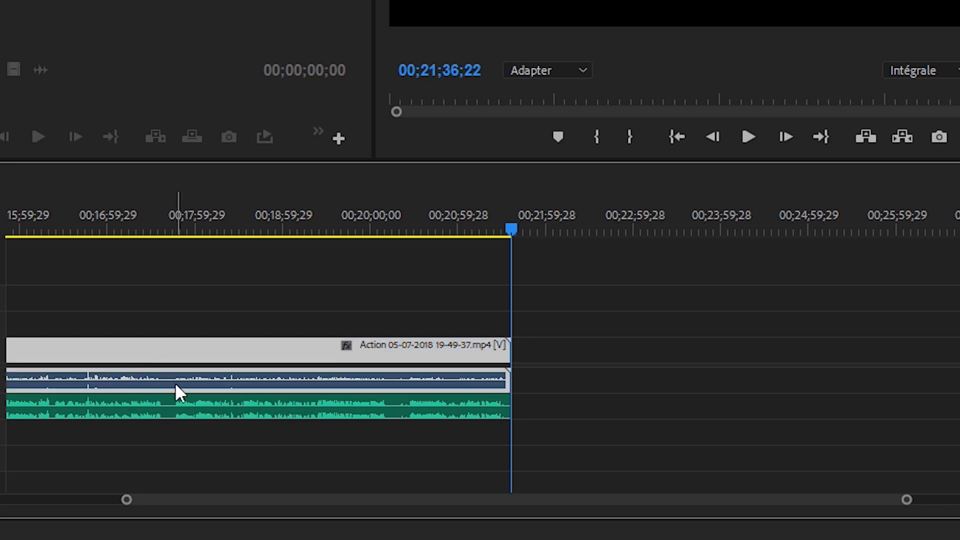
left_click(535, 382)
left_click(119, 386, "alt")
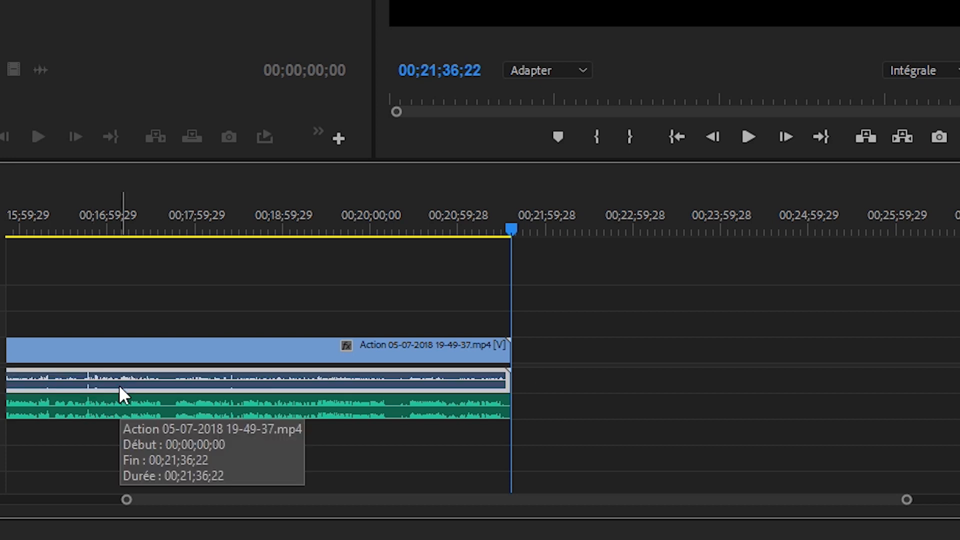
key("Delete")
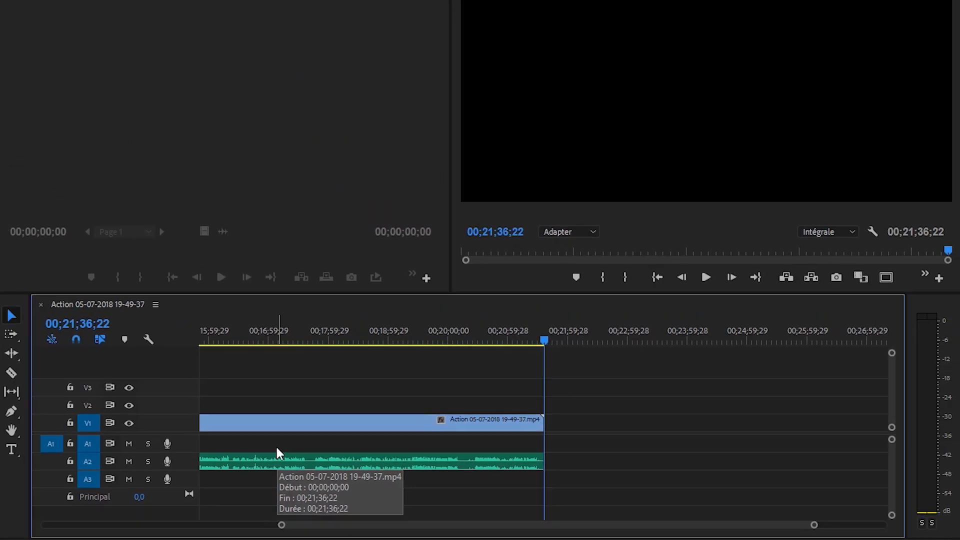
Merge the video on V1 and the external recording on A2 into one merged clip
left_click_drag(277, 488, 225, 425)
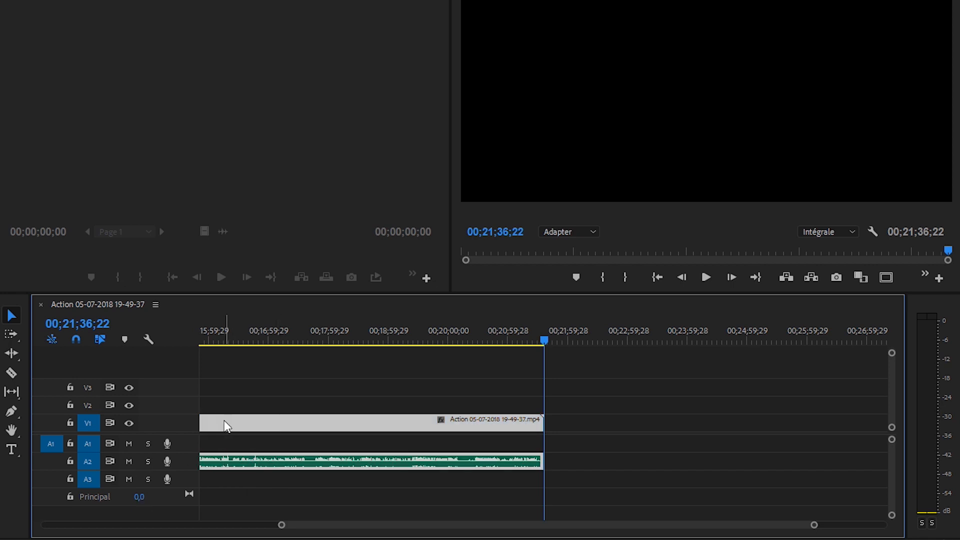
right_click(225, 423)
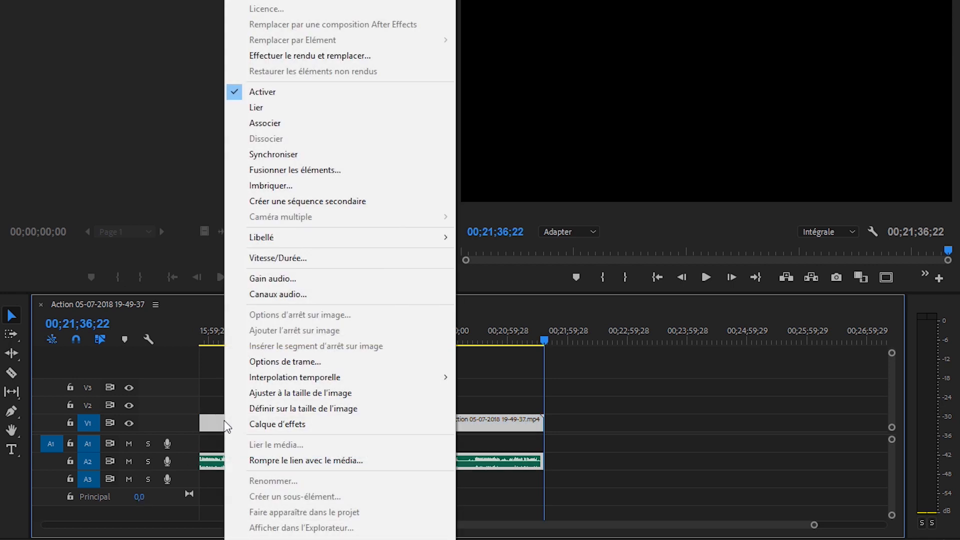
left_click(361, 175)
left_click(313, 314)
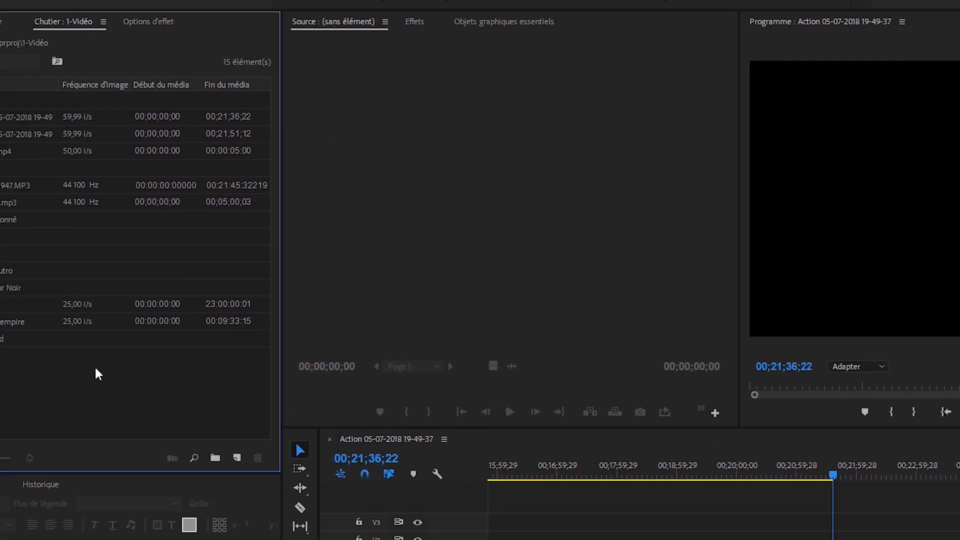
left_click(62, 75)
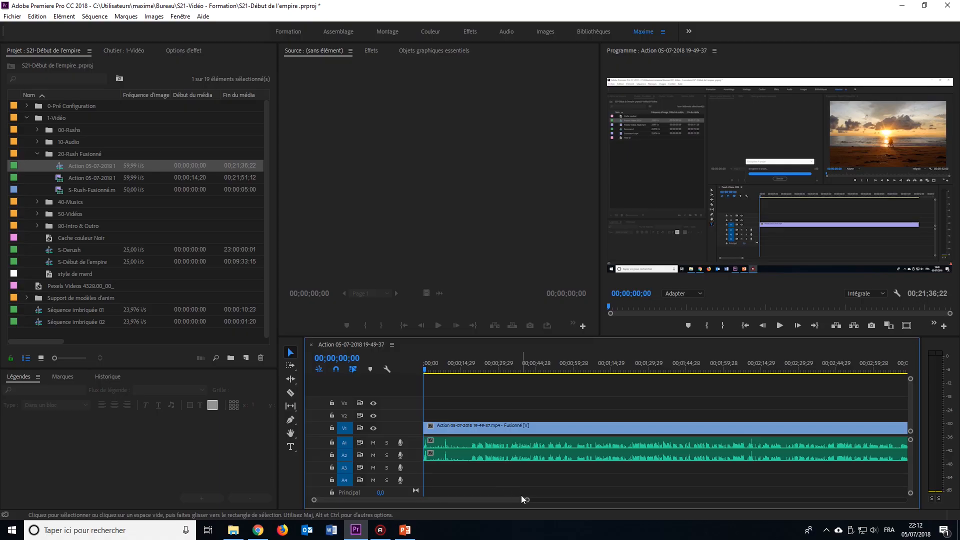
Show the full length of the merged-clip sequence in the timeline and save the project
left_click_drag(527, 500, 697, 488)
left_click_drag(587, 508, 795, 495)
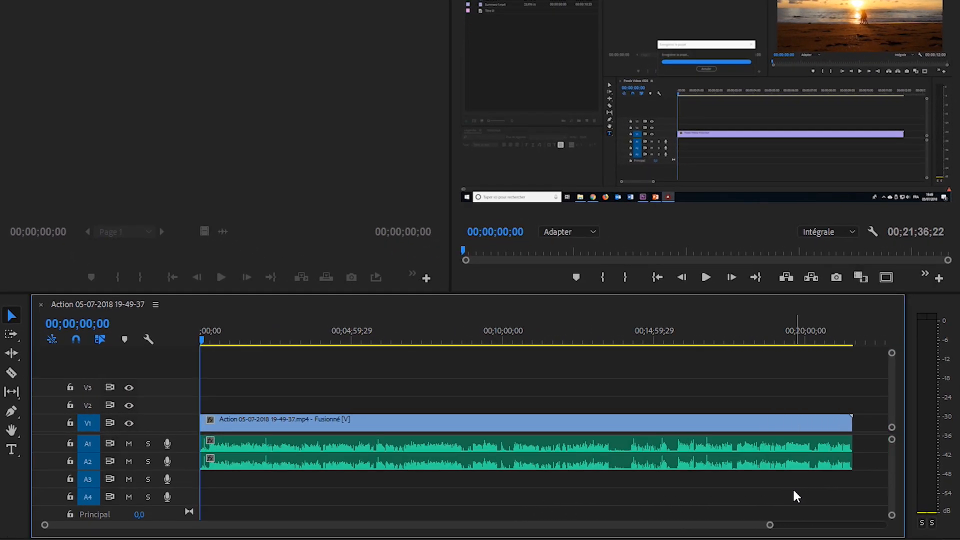
key("ctrl+s")
Play a few seconds of the merged sequence from 00;01;44;05 to check its audio level
left_click_drag(282, 337, 252, 342)
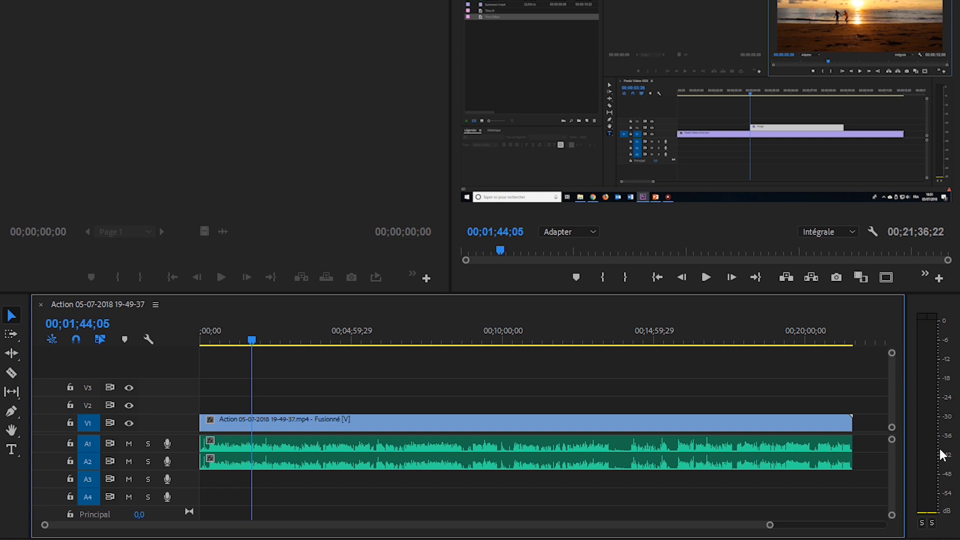
left_click(705, 278)
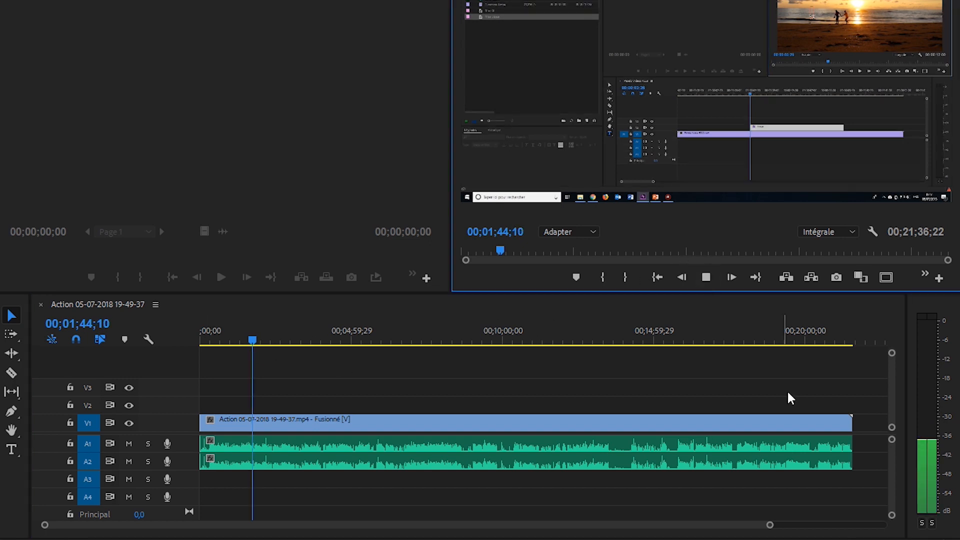
left_click(711, 278)
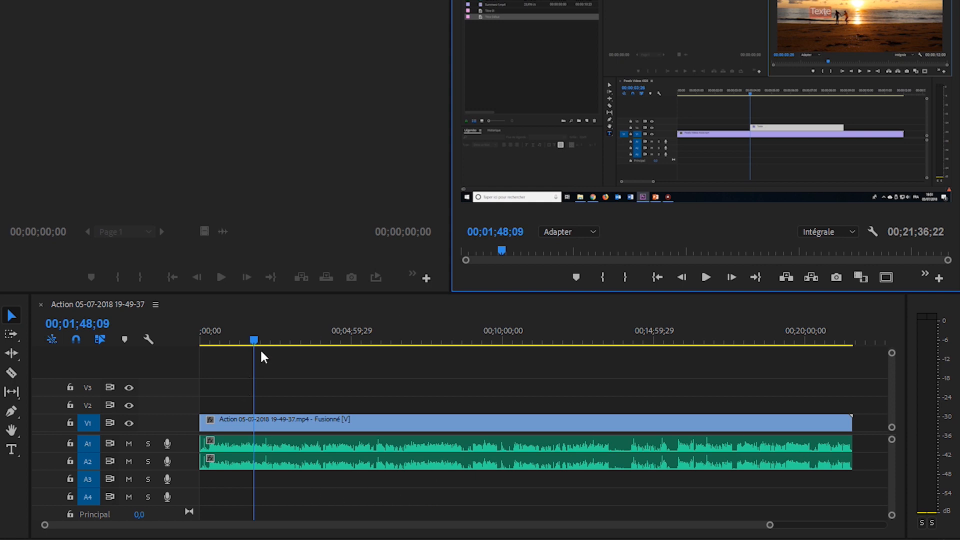
Play the sequence from near its beginning to listen to the recording's background noise and voice level
left_click_drag(252, 343, 194, 346)
key("space")
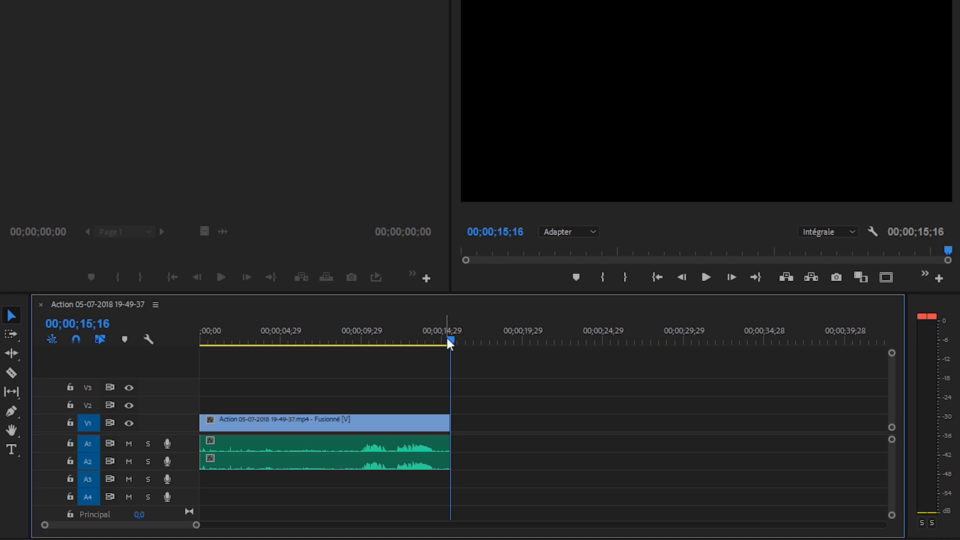
left_click_drag(449, 340, 212, 353)
key("space")
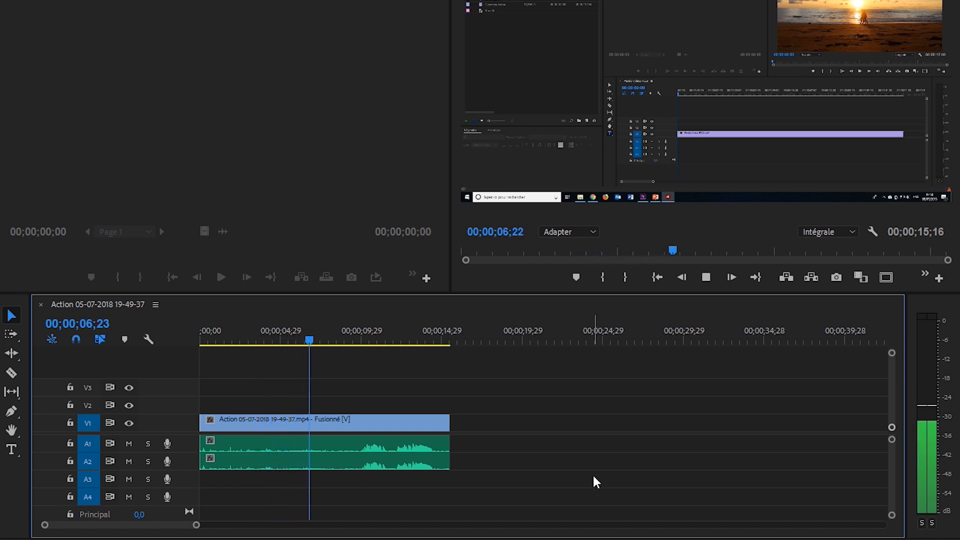
key("space")
Select the merged clip in the timeline and display the Audio essentiel panel
left_click(275, 443)
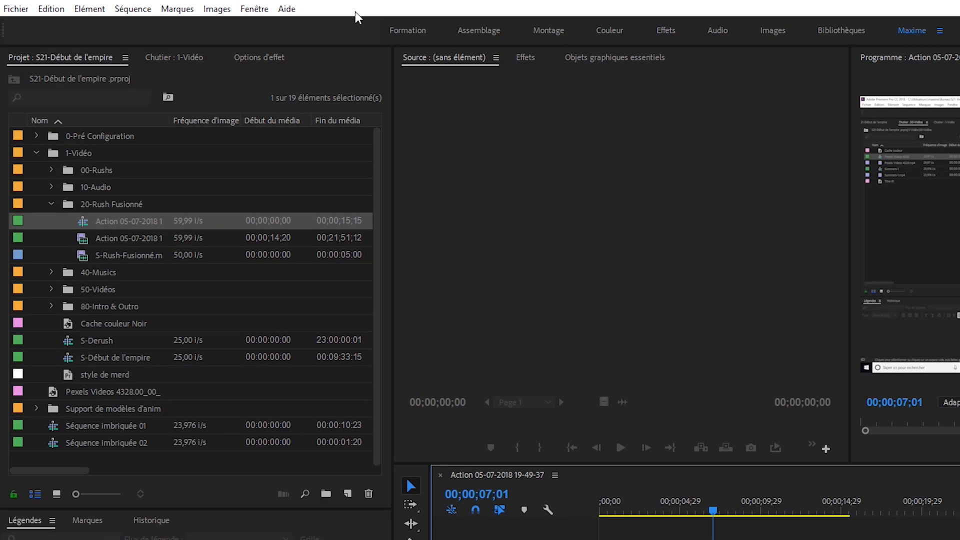
left_click(254, 9)
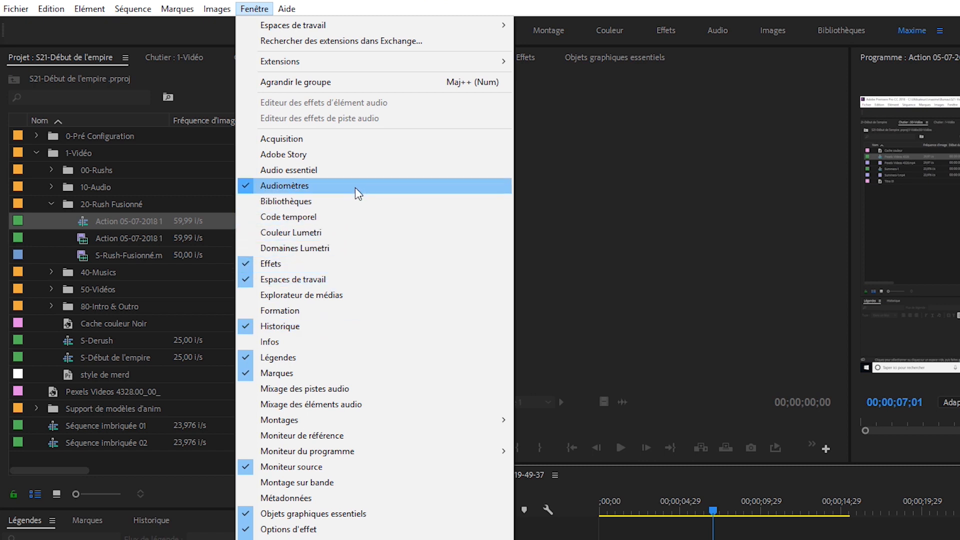
left_click(360, 170)
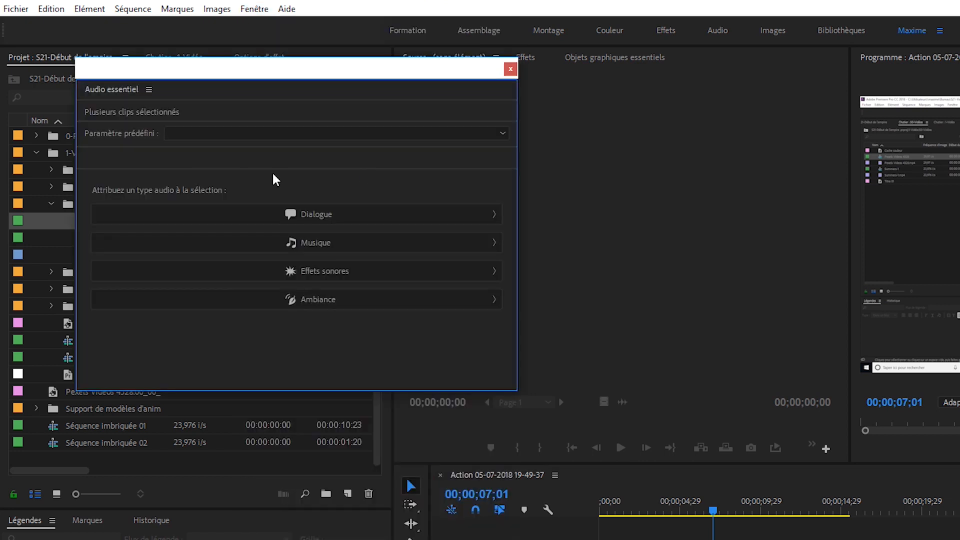
Dock the floating Audio essentiel panel in the group that holds Source, Effets and Objets graphiques essentiels
left_click_drag(159, 68, 528, 122)
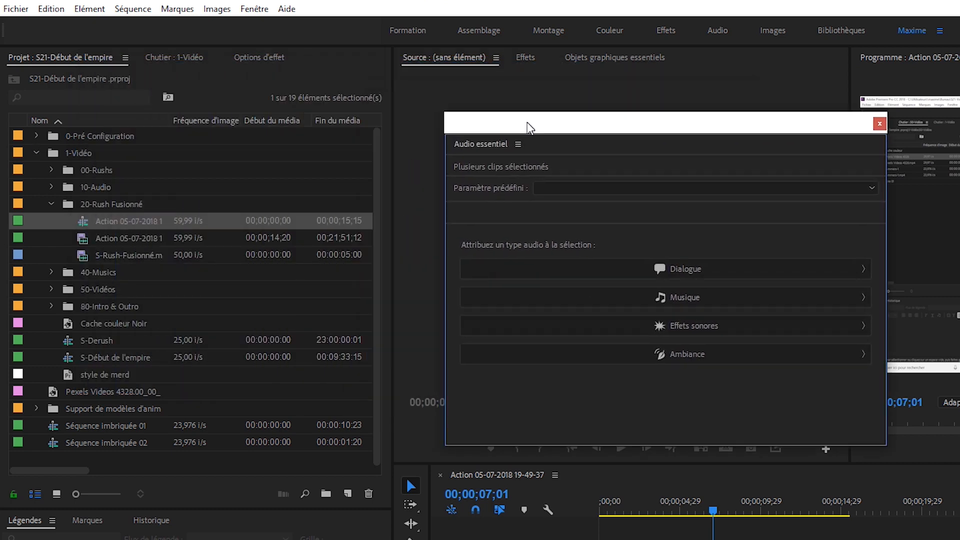
left_click_drag(482, 146, 686, 66)
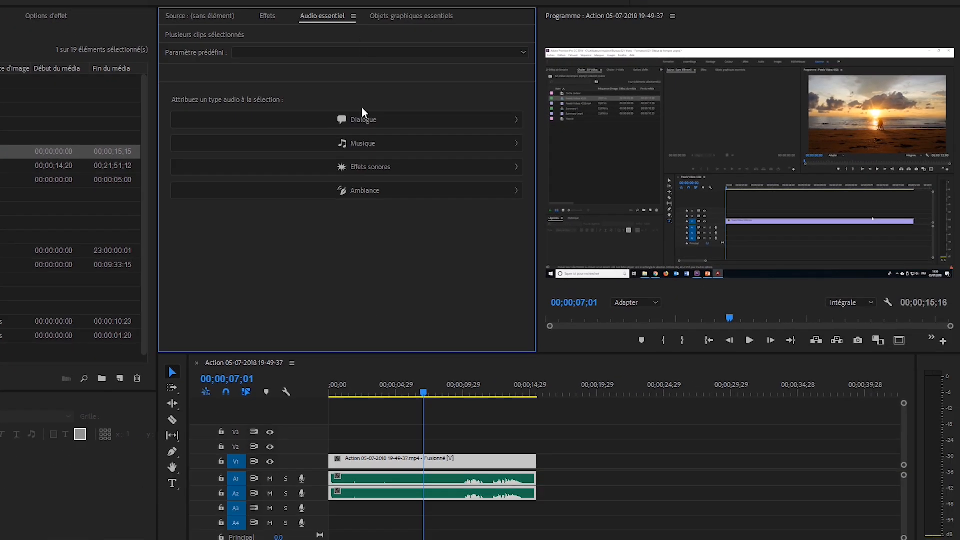
Select the merged clip in the timeline again and assign it the Dialogue audio type
left_click(445, 517)
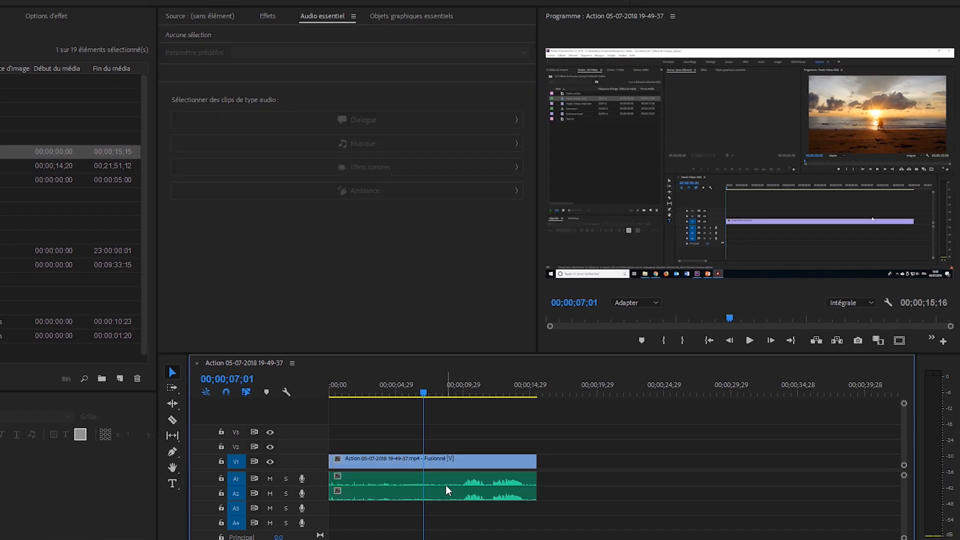
left_click(445, 484)
left_click(445, 516)
left_click(445, 482)
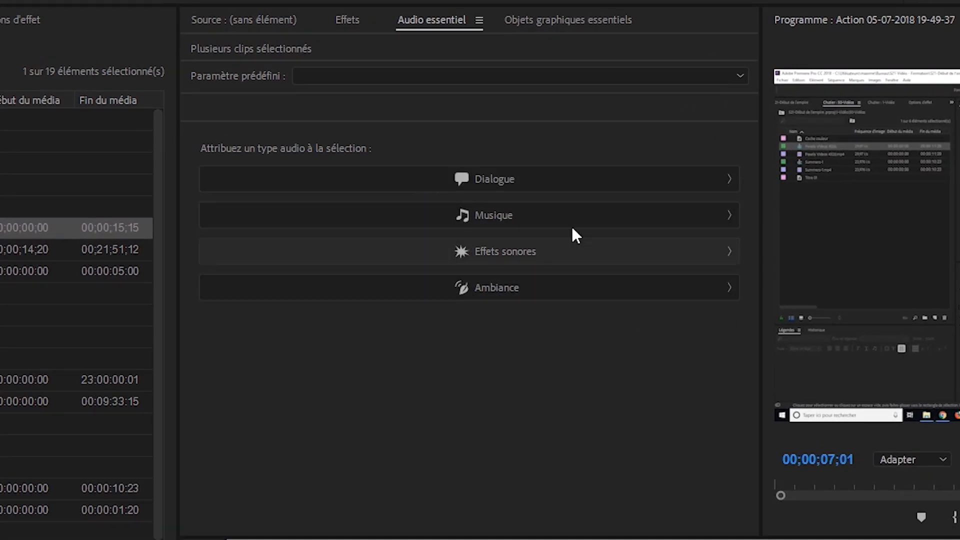
left_click(716, 179)
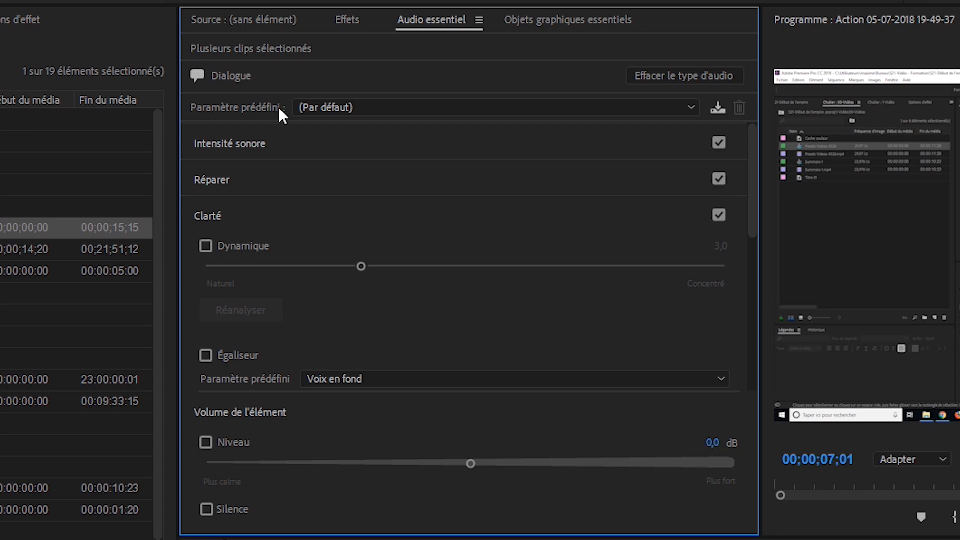
Look over the Dialogue presets and the Intensité sonore options without changing them
left_click(370, 110)
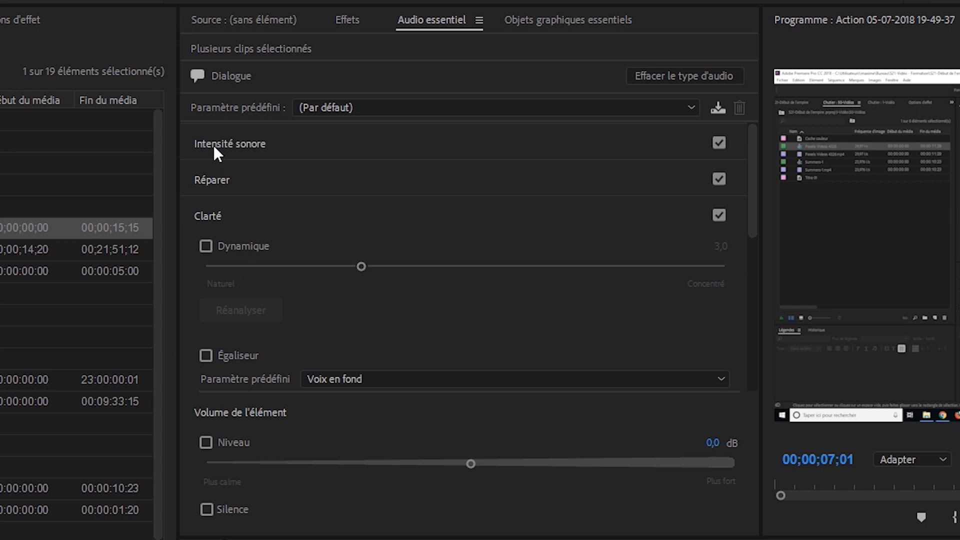
left_click(242, 145)
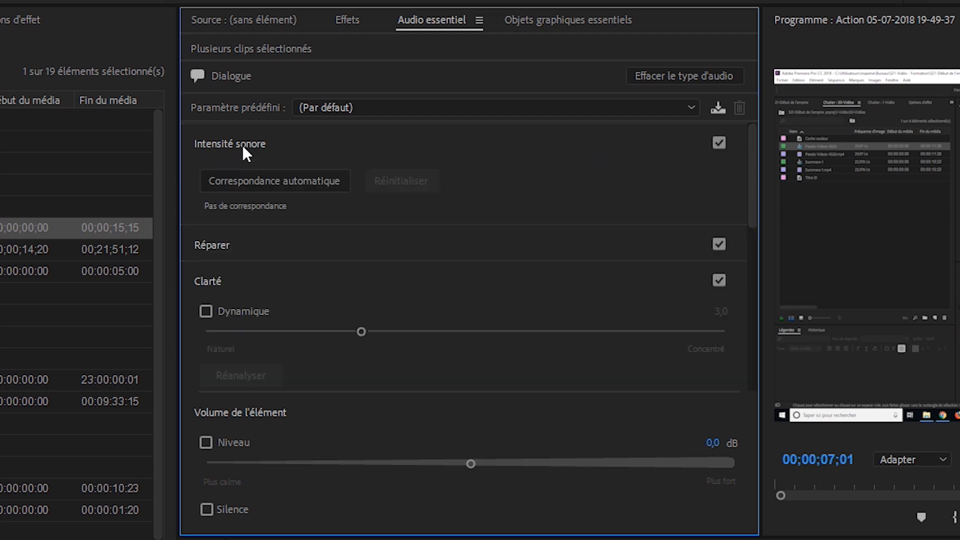
left_click(242, 145)
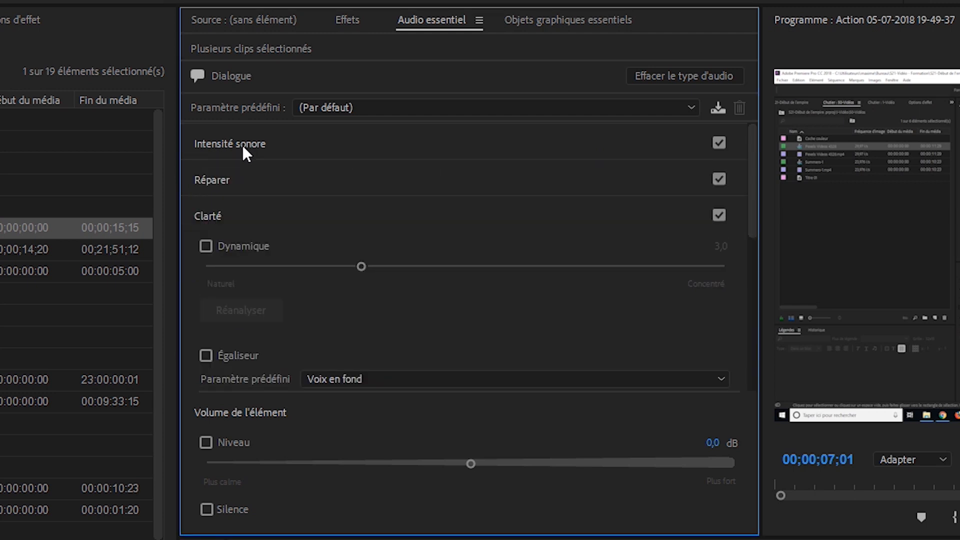
Enable Réduction du bruit in the Réparer section and set its amount to 8,0
left_click(230, 176)
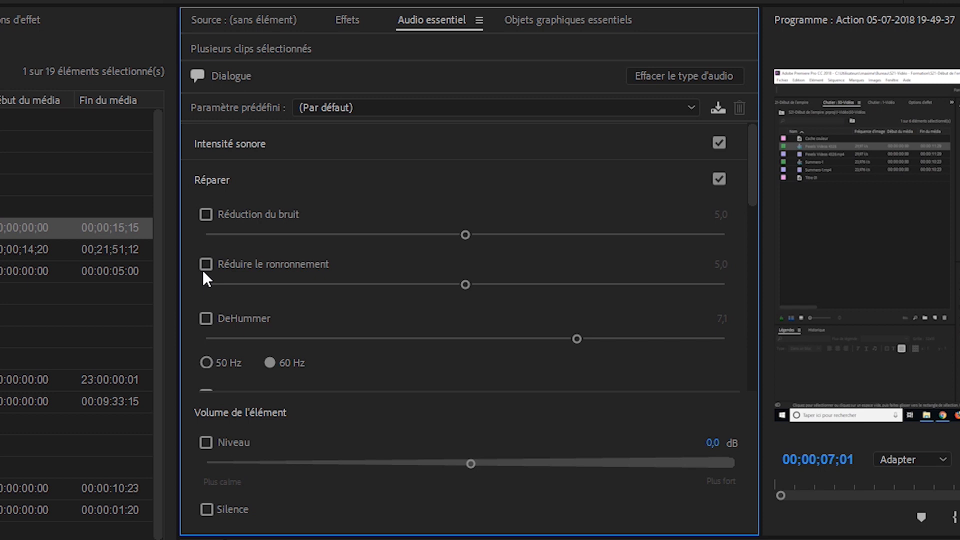
left_click(206, 214)
left_click_drag(468, 235, 622, 235)
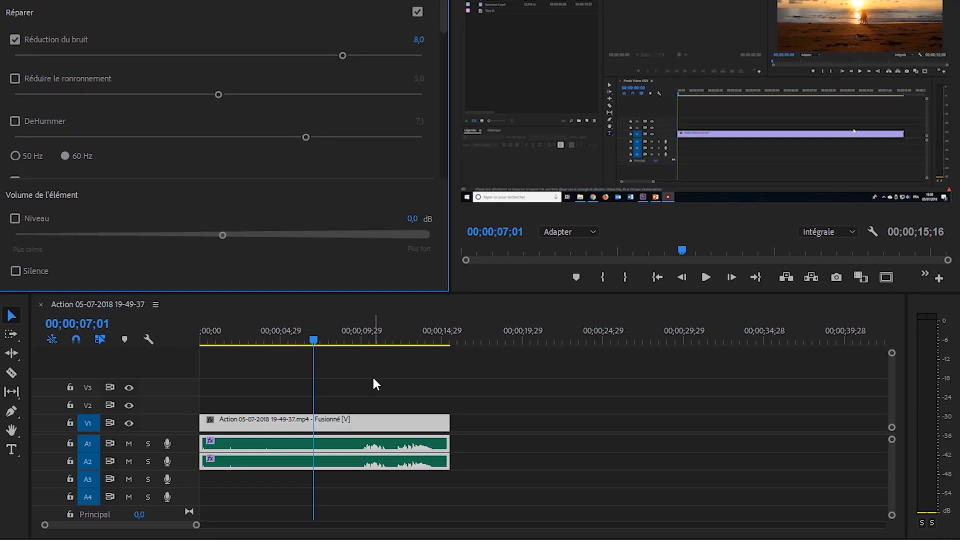
Play the sequence several times from before the speech to hear the effect of the noise reduction
left_click_drag(314, 340, 299, 341)
left_click(710, 275)
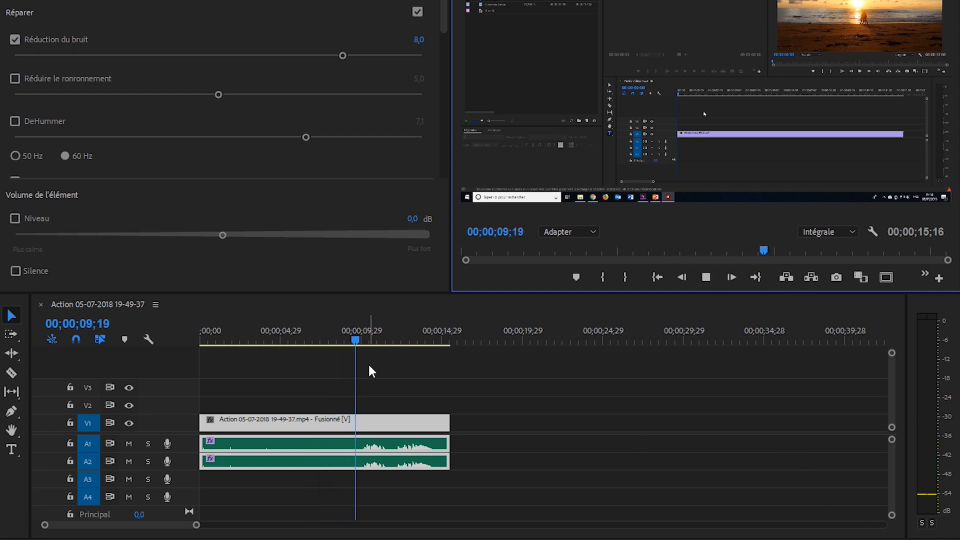
key("space")
left_click_drag(371, 344, 238, 349)
left_click(706, 278)
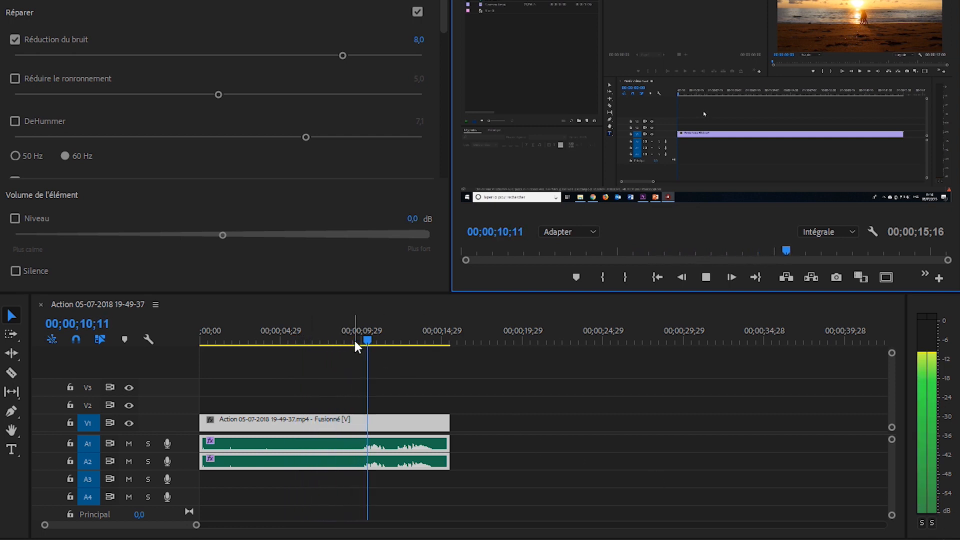
left_click(264, 342)
left_click_drag(263, 360, 232, 356)
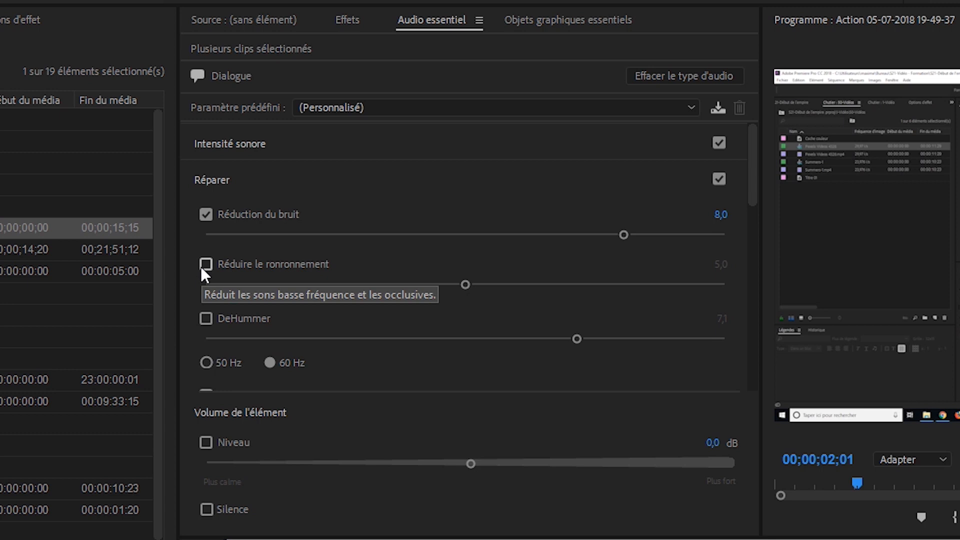
Enable Réduire le ronronnement at 5,0 and the Égaliseur with the Au téléphone preset
left_click(202, 270)
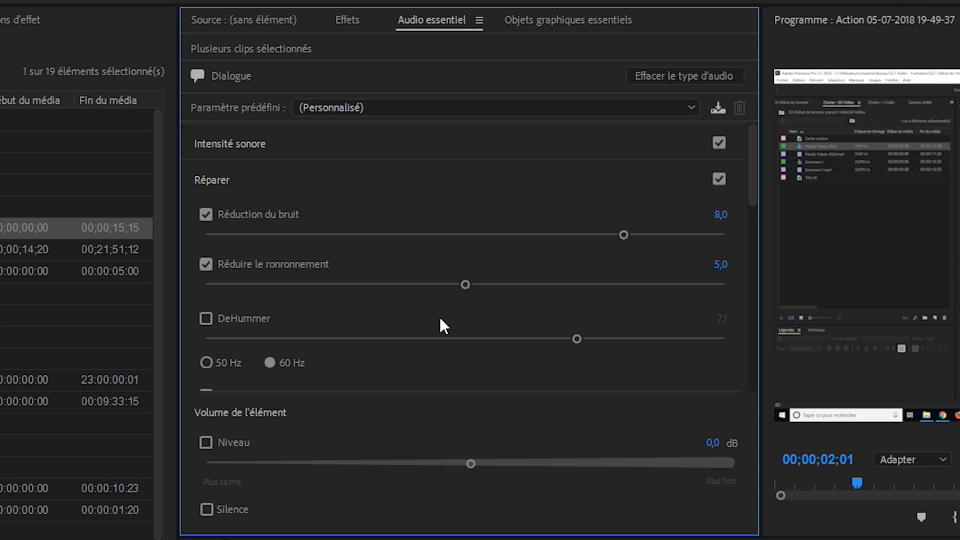
scroll(441, 319, "down", 5)
scroll(386, 208, "down", 5)
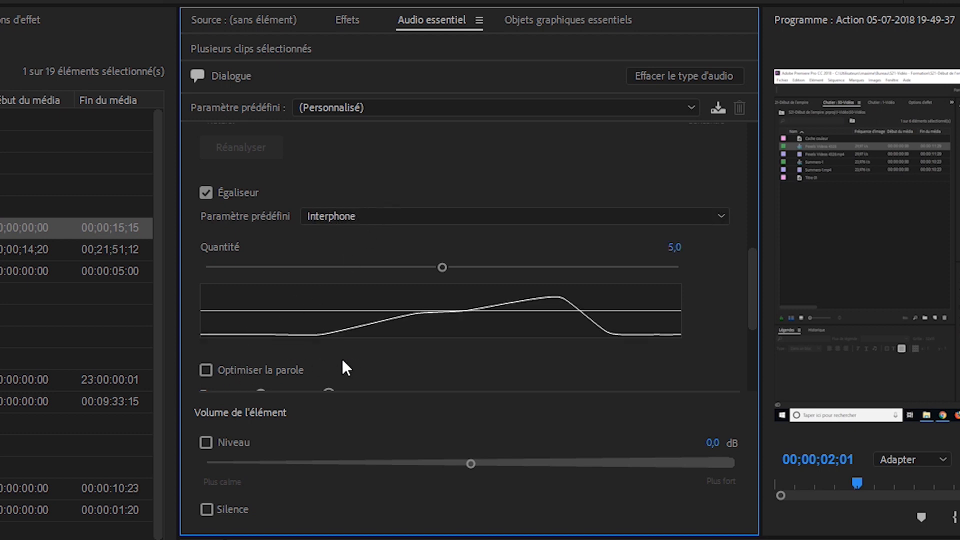
left_click(351, 212)
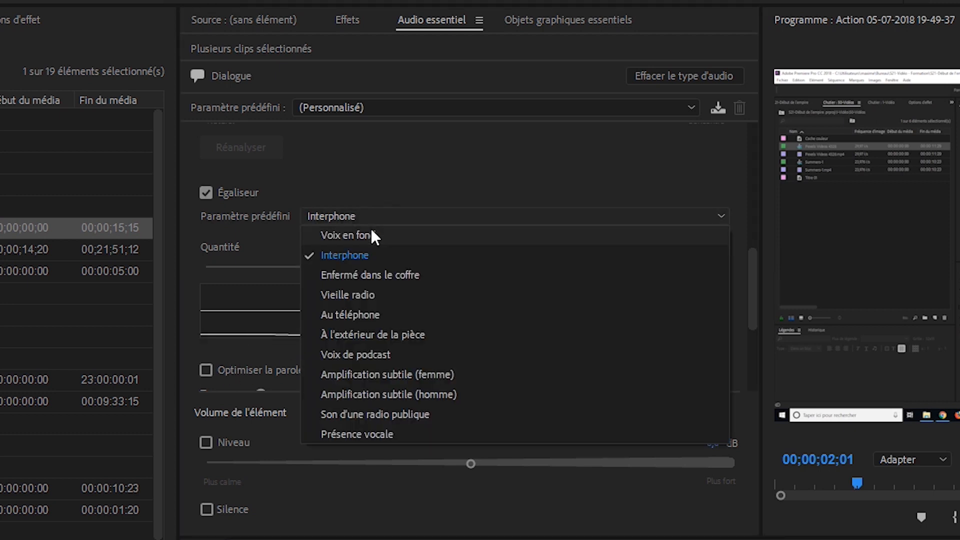
left_click(407, 315)
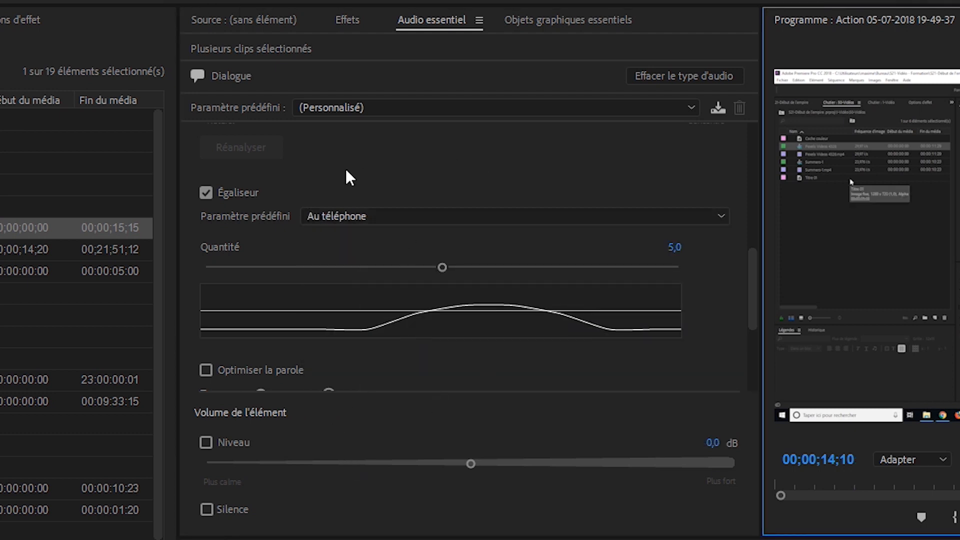
scroll(485, 349, "down", 5)
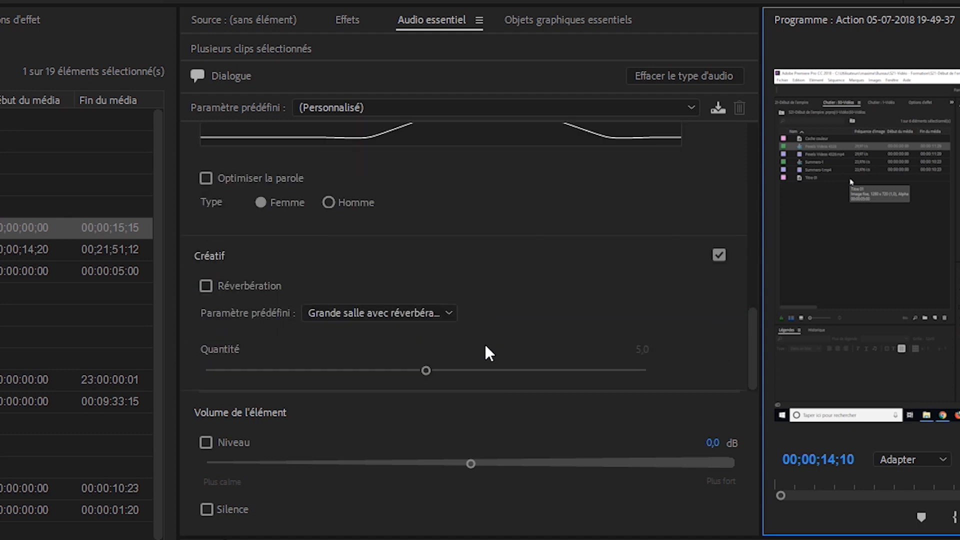
scroll(487, 342, "up", 10)
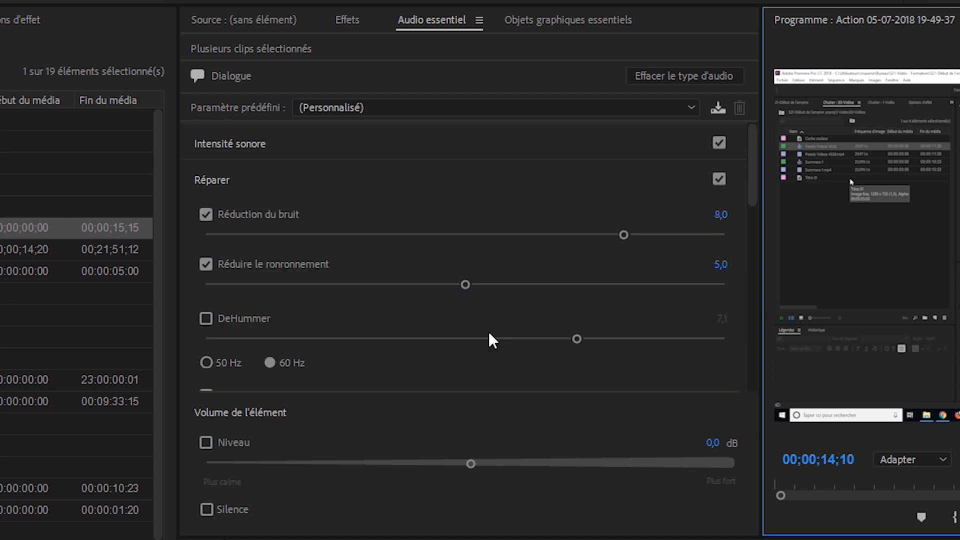
Display the merged clip's effect options and collapse the individual effects under Effets audio 1 and Effets audio 2
left_click(686, 445)
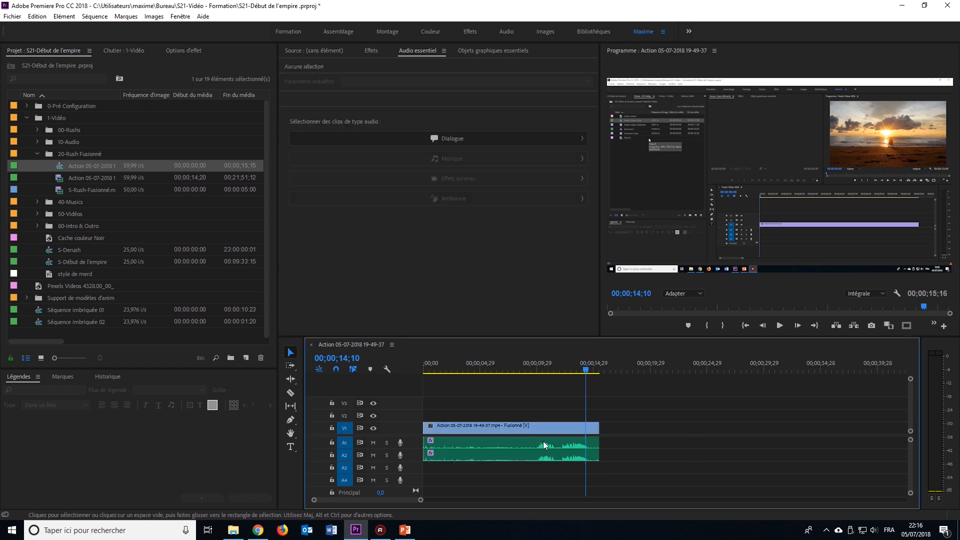
left_click(529, 433)
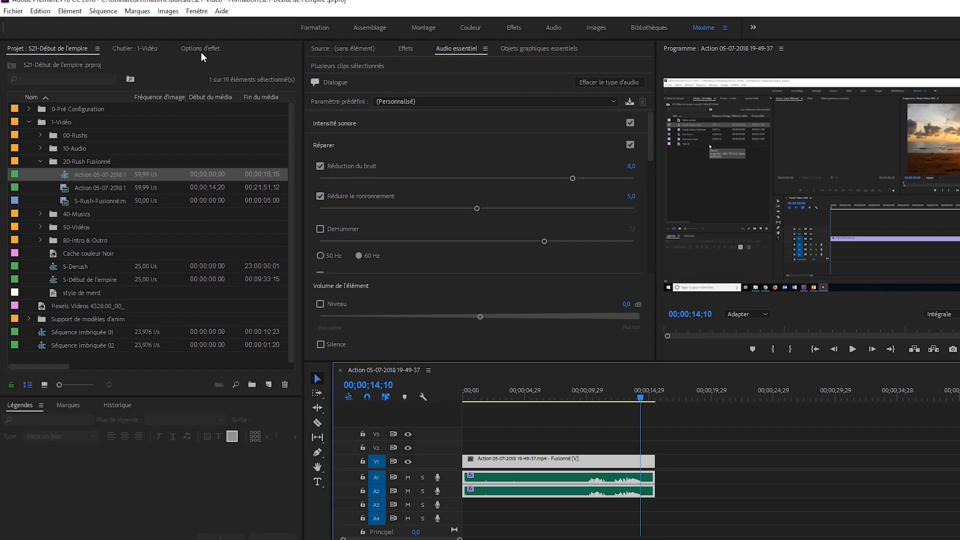
left_click(187, 51)
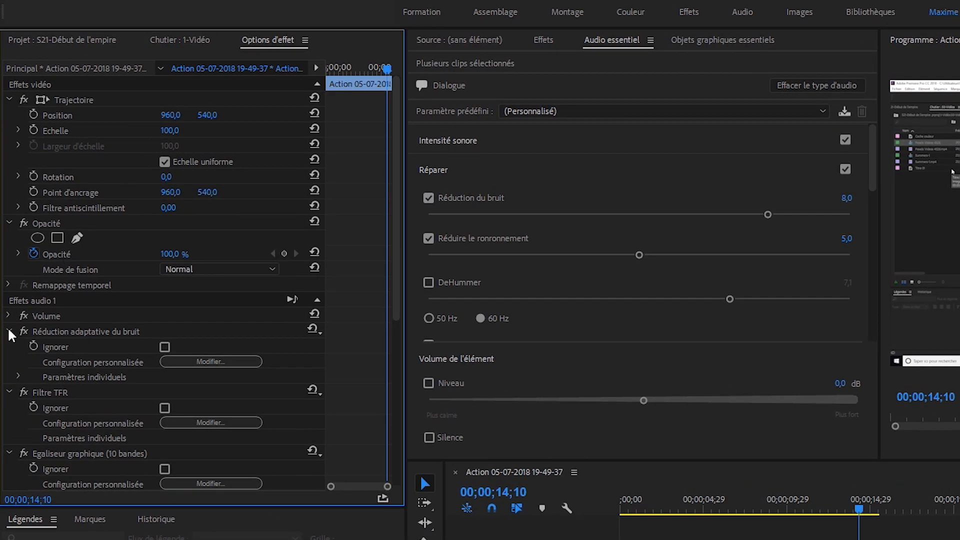
left_click(8, 308)
left_click(9, 346)
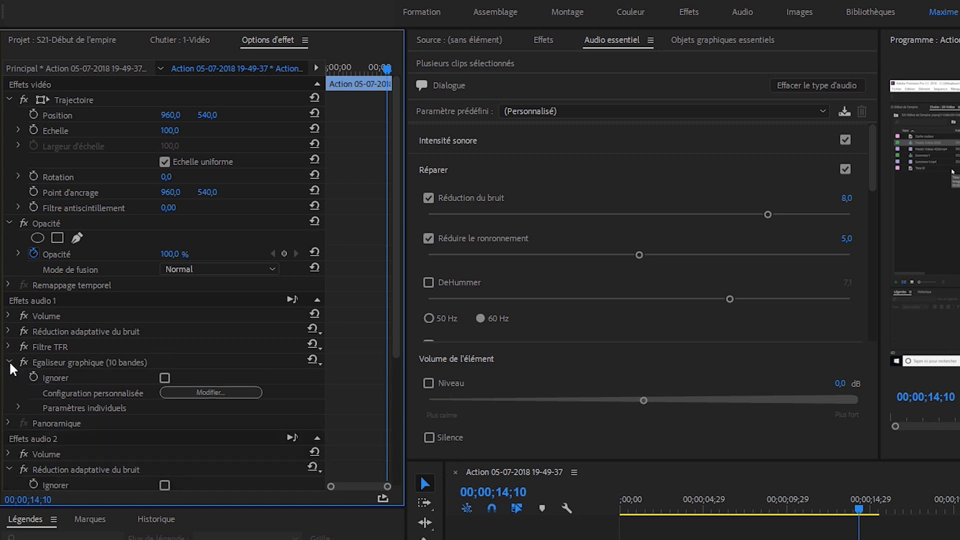
left_click(9, 362)
left_click(9, 423)
left_click(9, 439)
scroll(37, 432, "down", 2)
left_click(9, 409)
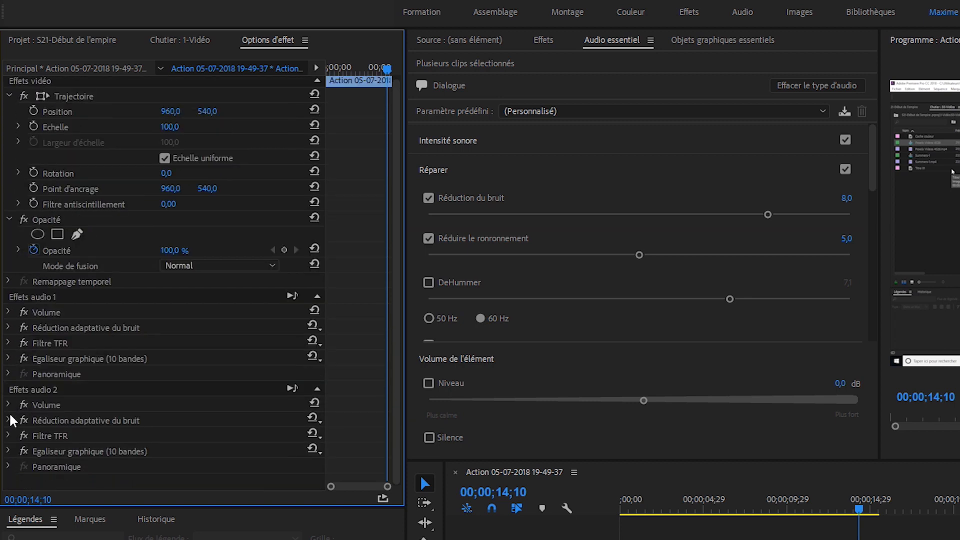
Select the noise reduction, Filtre TFR and graphic equalizer effects in both audio groups and look at the command for saving them as a preset
left_click(49, 315)
left_click(43, 331)
left_click(43, 344, "ctrl")
left_click(46, 361, "ctrl")
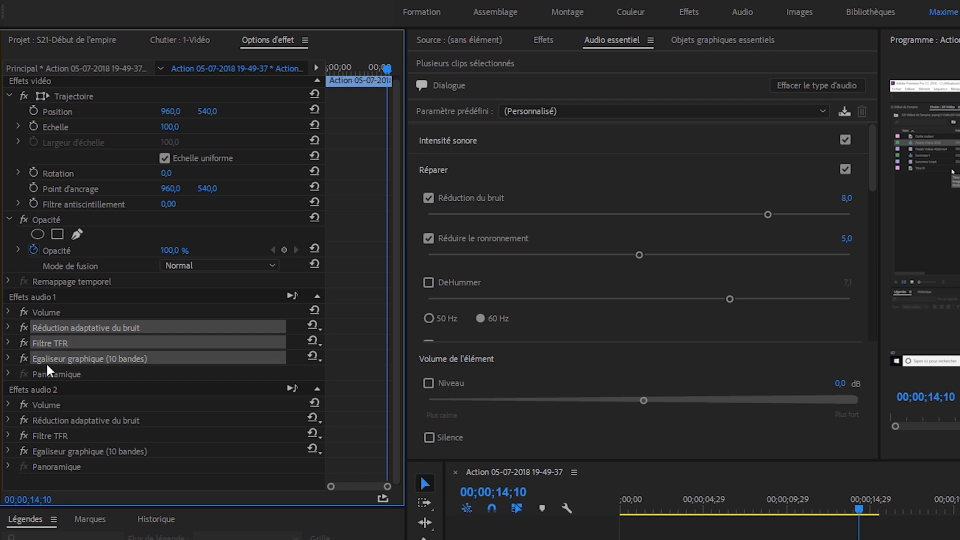
left_click(48, 421, "ctrl")
left_click(48, 436, "ctrl")
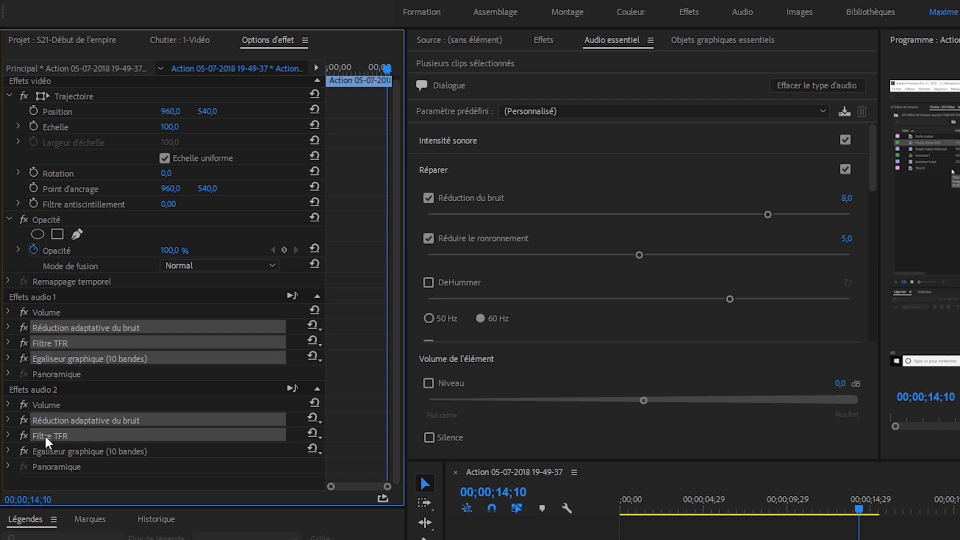
left_click(49, 452, "ctrl")
right_click(55, 439)
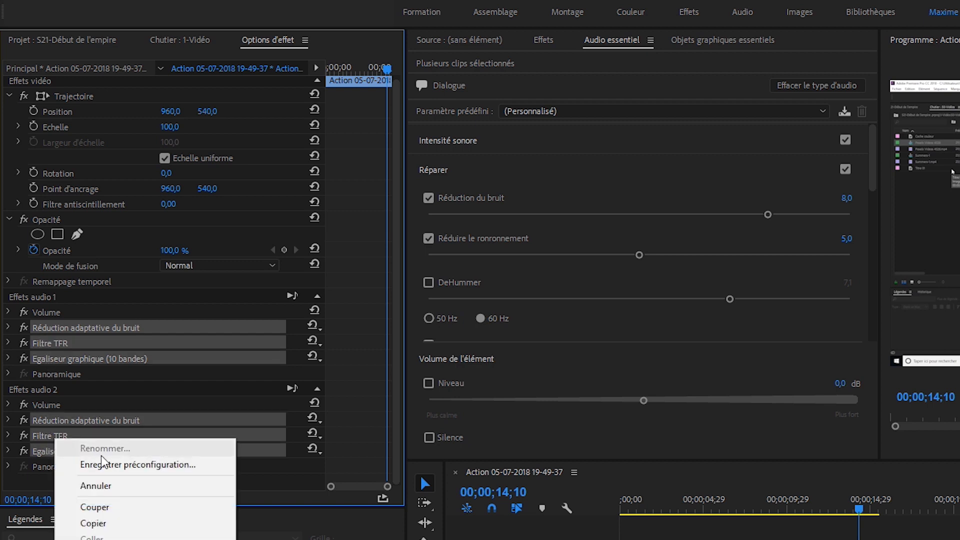
left_click(780, 537)
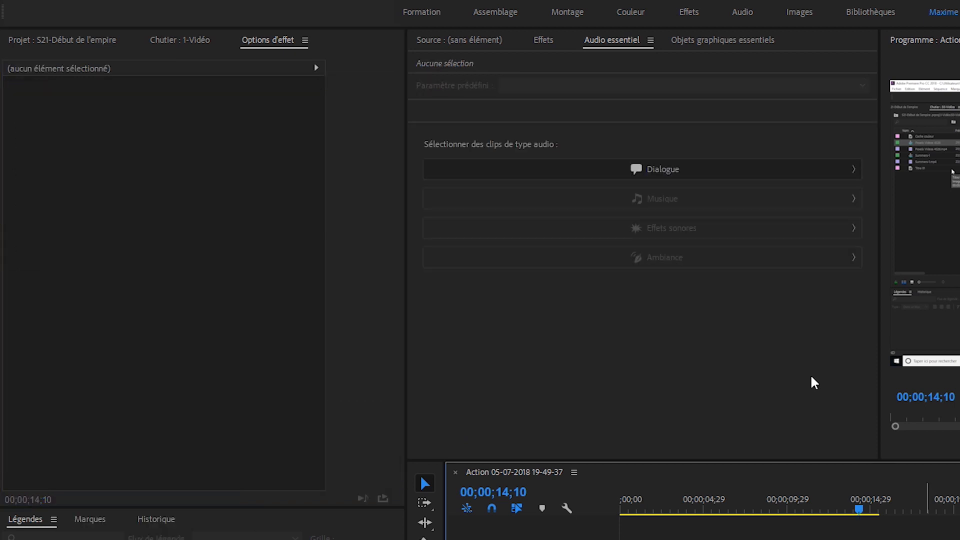
List the saved presets in the Préconfigurations folder of the effects library and save the project
left_click(547, 42)
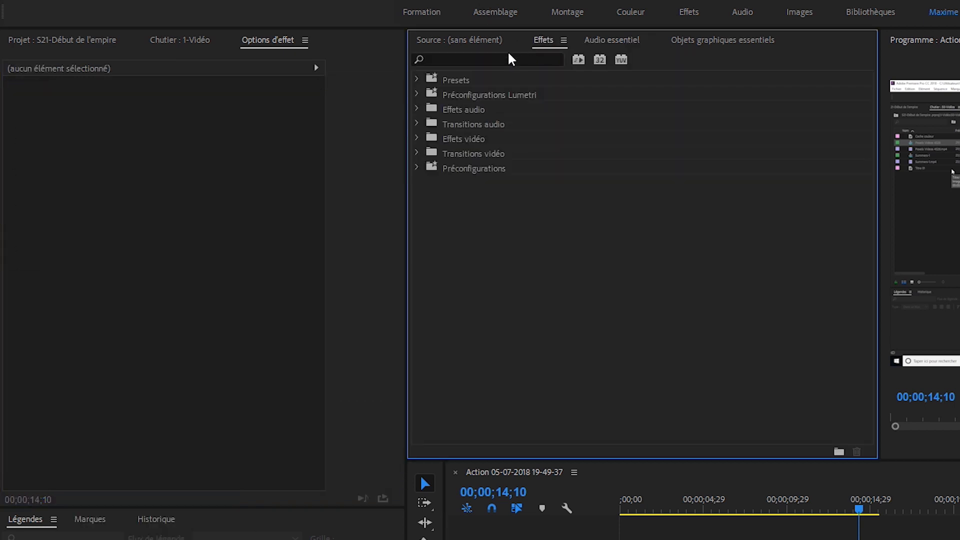
left_click(417, 80)
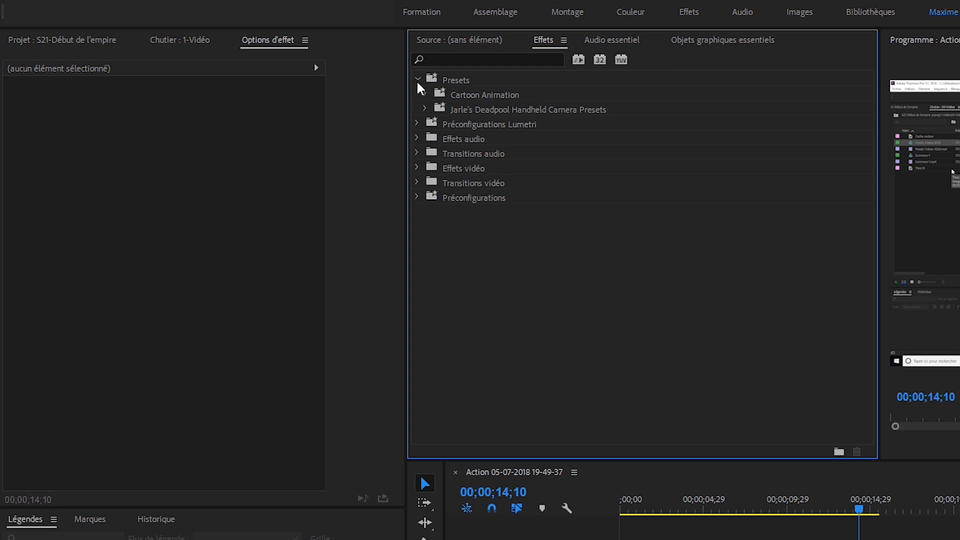
left_click(418, 81)
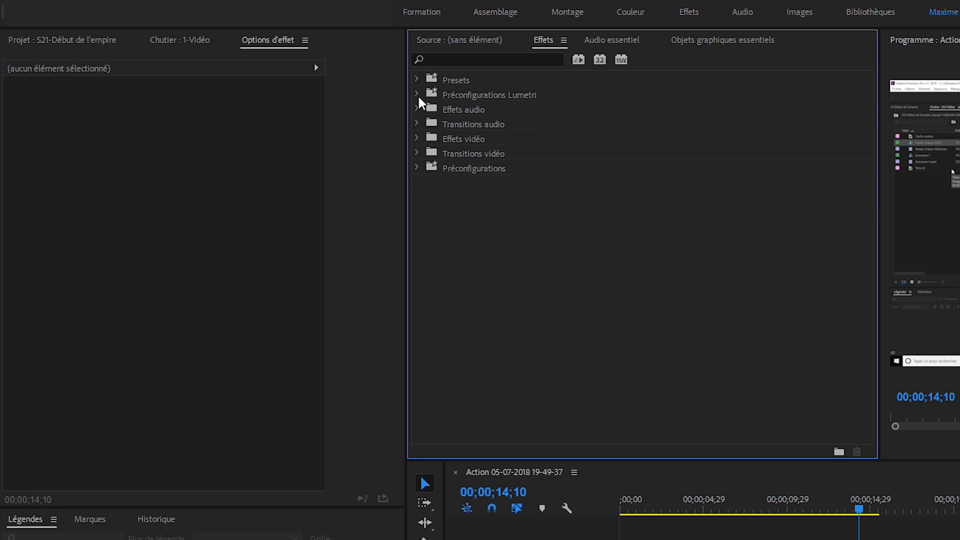
left_click(417, 168)
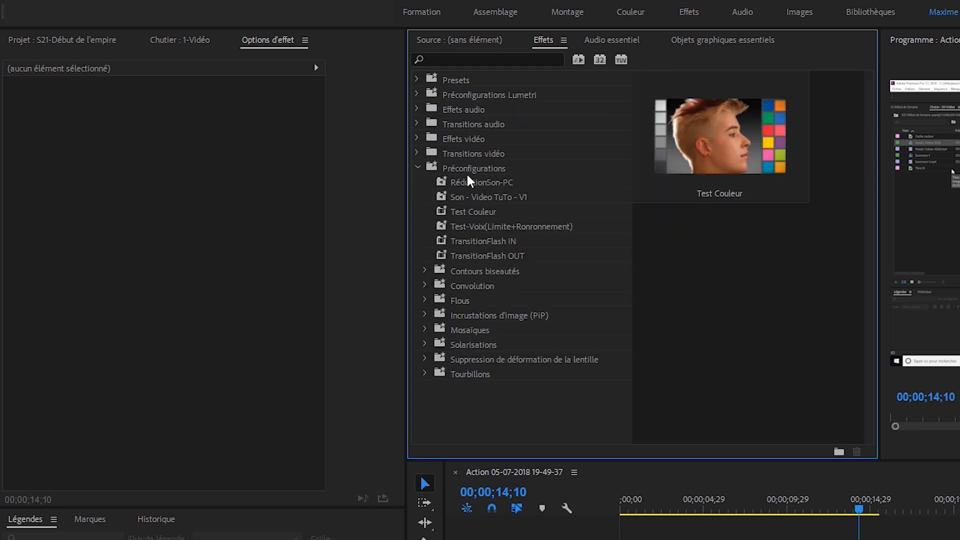
key("ctrl+s")
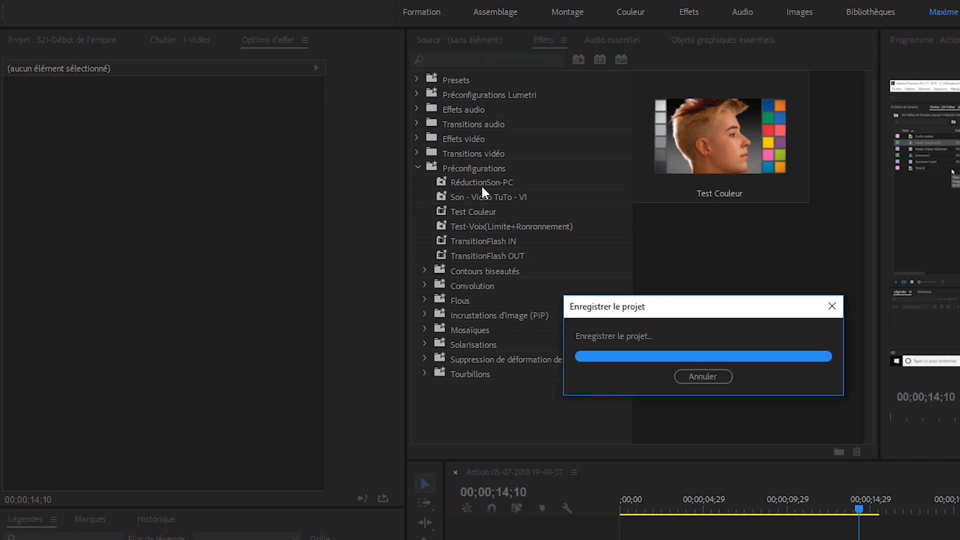
Remove all video and audio attributes from the merged clip and apply the saved RéductionSon-PC preset to it
left_click_drag(486, 187, 492, 455)
right_click(492, 455)
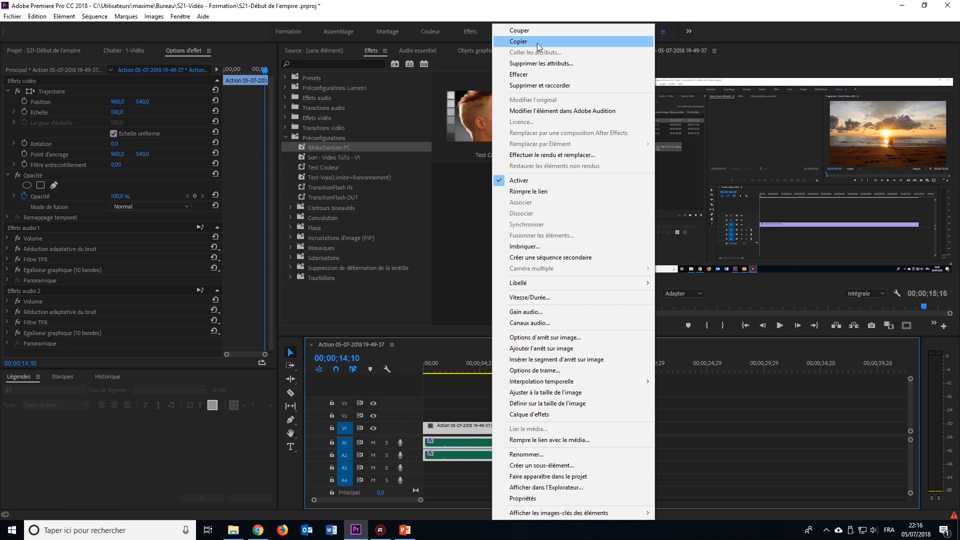
left_click(540, 62)
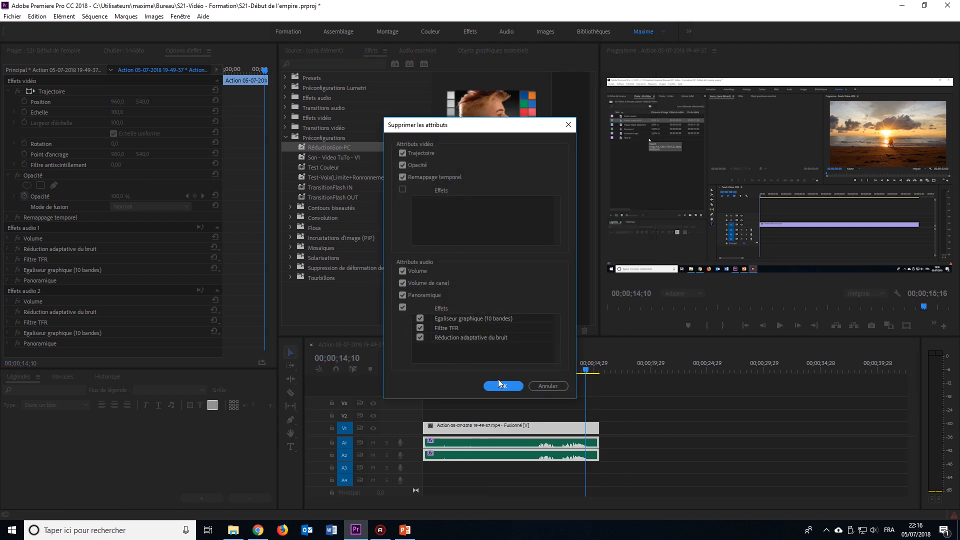
left_click(503, 385)
left_click_drag(327, 147, 478, 443)
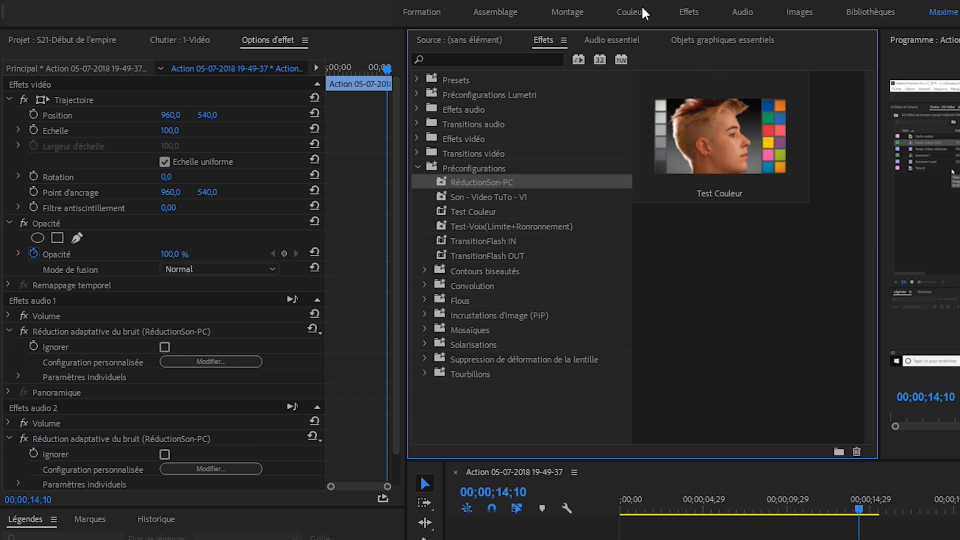
Review the clip's dialogue settings in Audio essentiel and apply the Voix de podcast preset
left_click(629, 44)
left_click(725, 44)
left_click(608, 44)
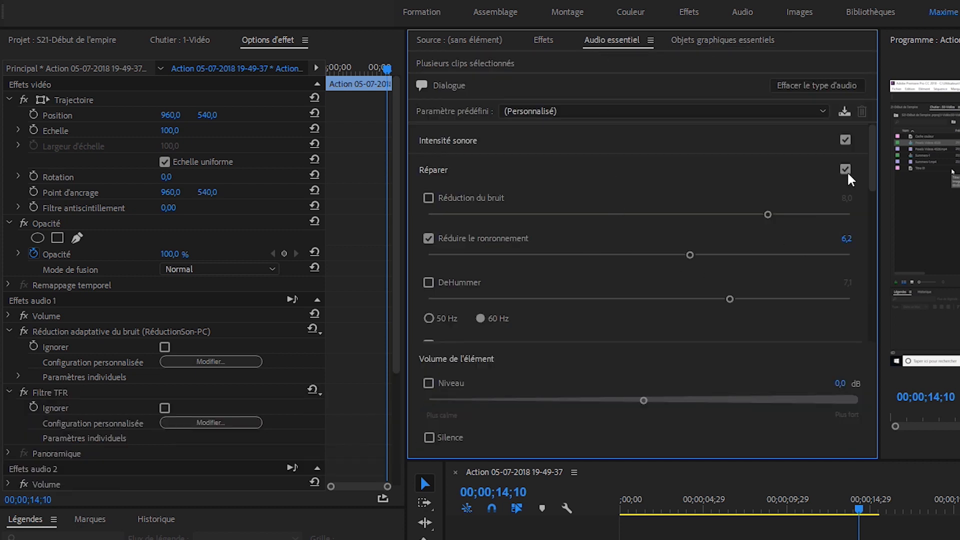
left_click_drag(876, 153, 875, 307)
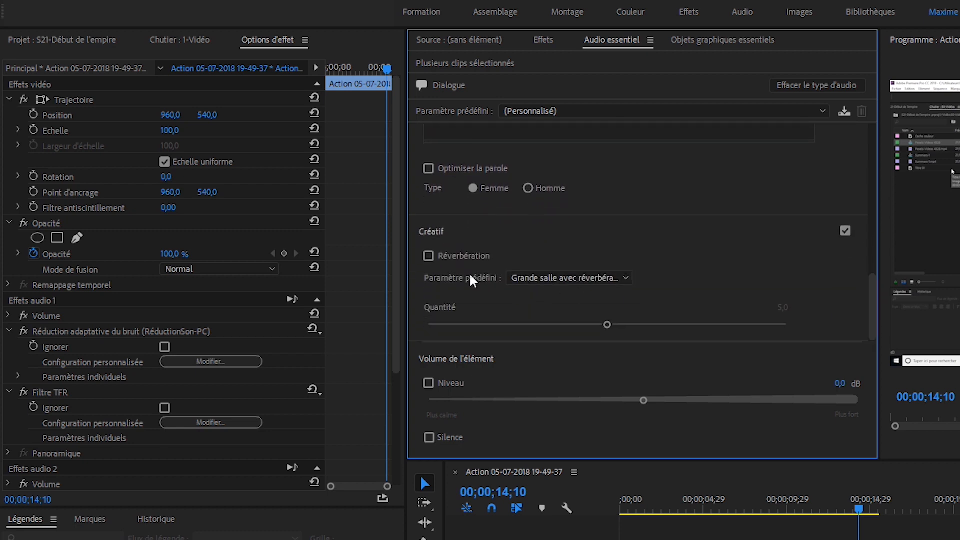
left_click_drag(875, 300, 874, 231)
left_click(629, 111)
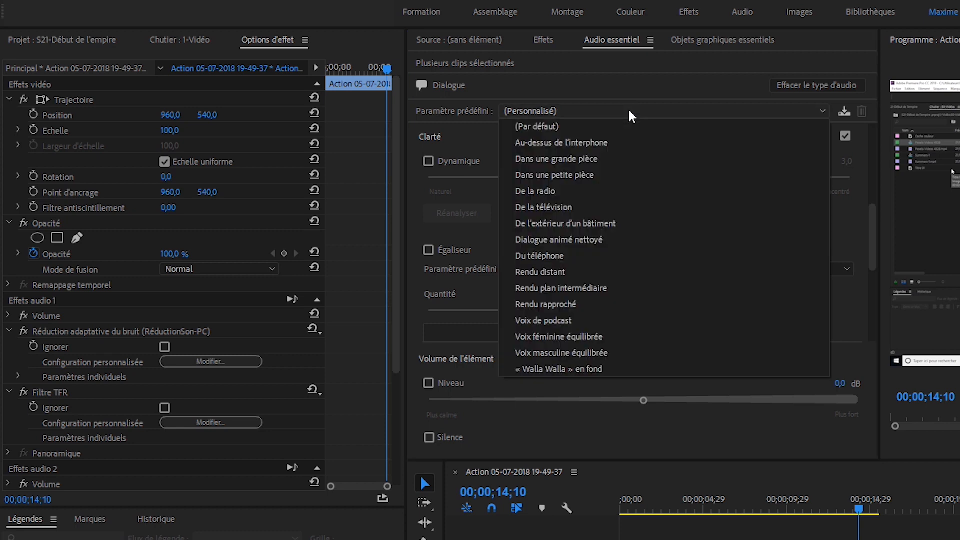
left_click(695, 320)
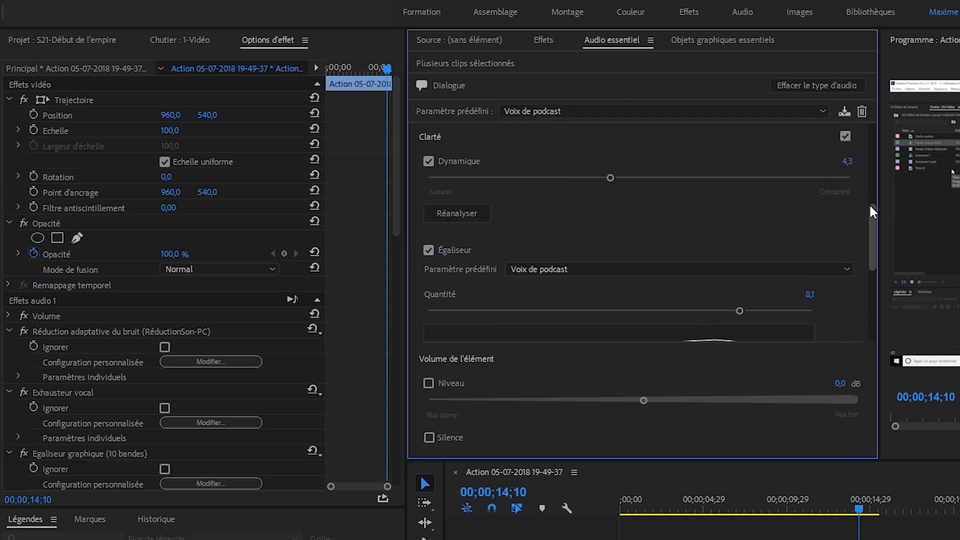
Set the Déesseur repair to 2,9 and look over the remaining podcast voice settings
scroll(878, 240, "up", 3)
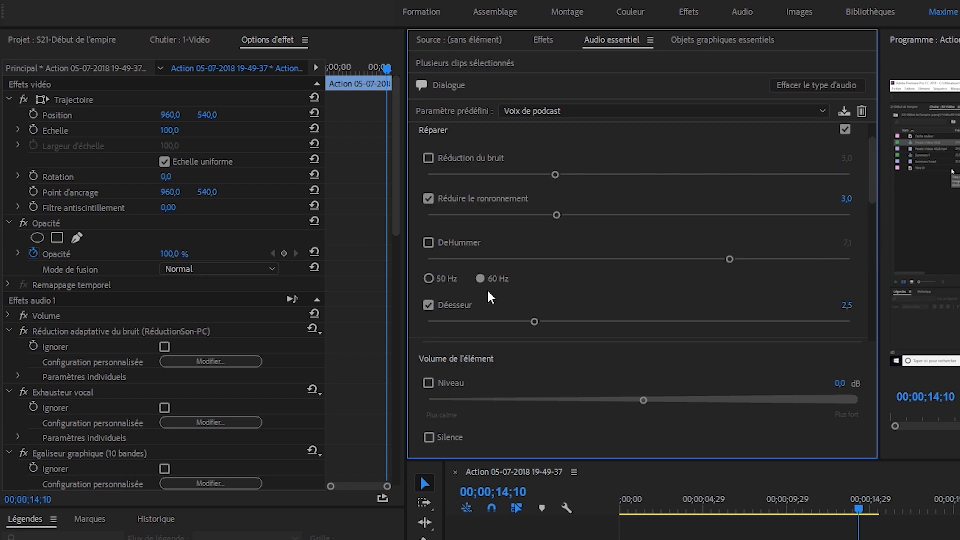
left_click_drag(534, 322, 551, 323)
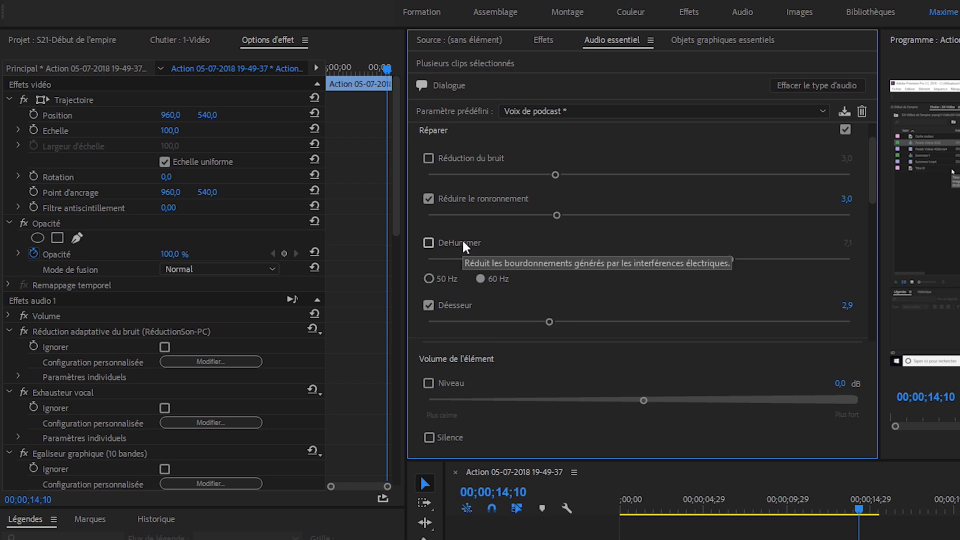
scroll(707, 300, "down", 5)
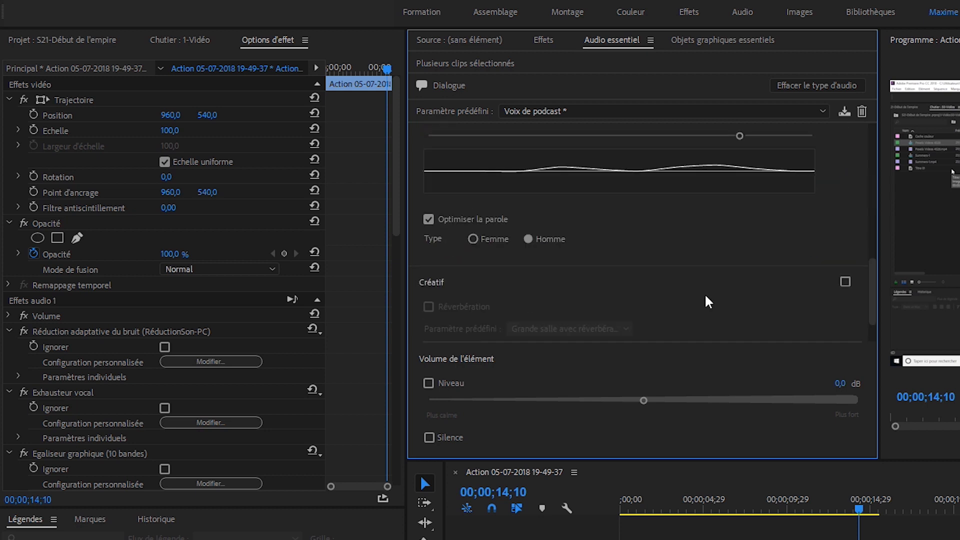
scroll(690, 295, "up", 8)
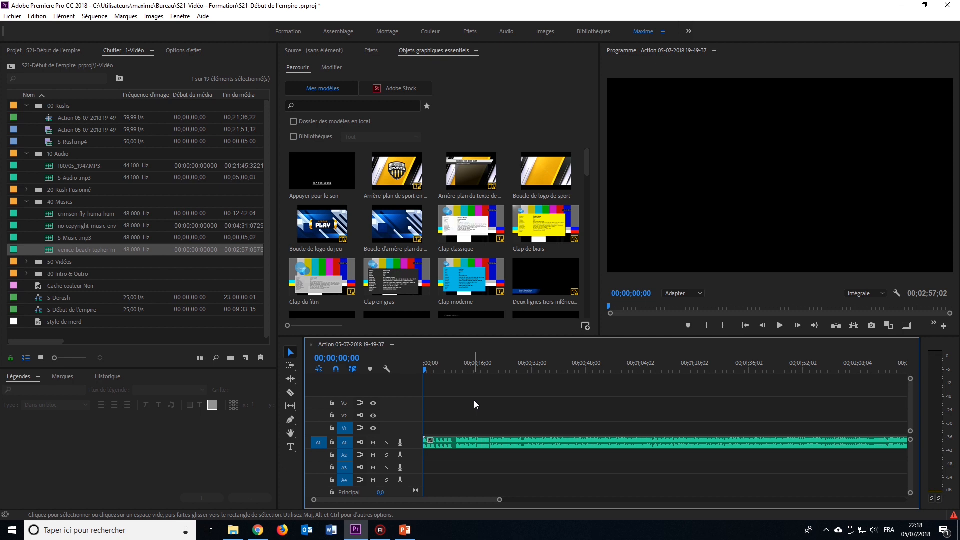
Save the project
key("ctrl+s")
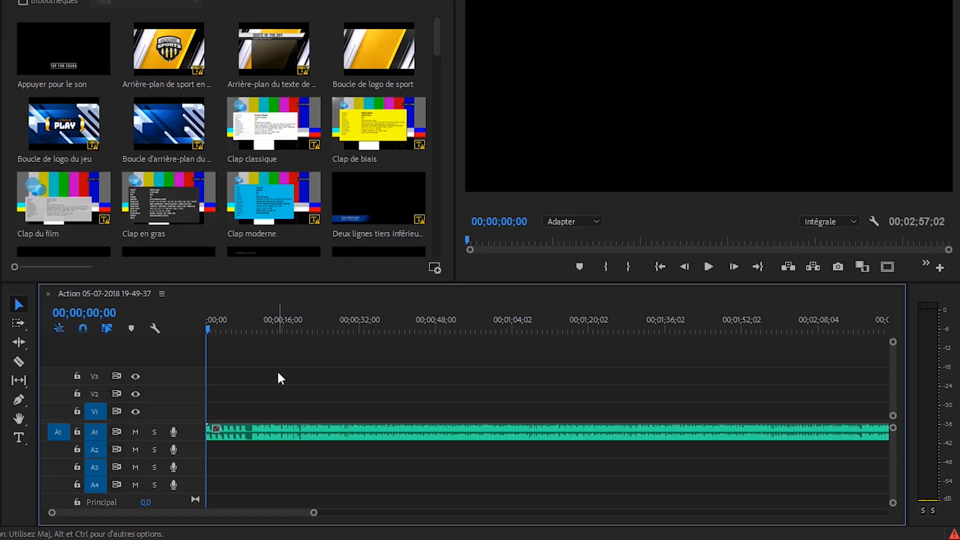
Try a marker at 00;00;08;12 in the music sequence and clear it again
left_click_drag(251, 325, 260, 329)
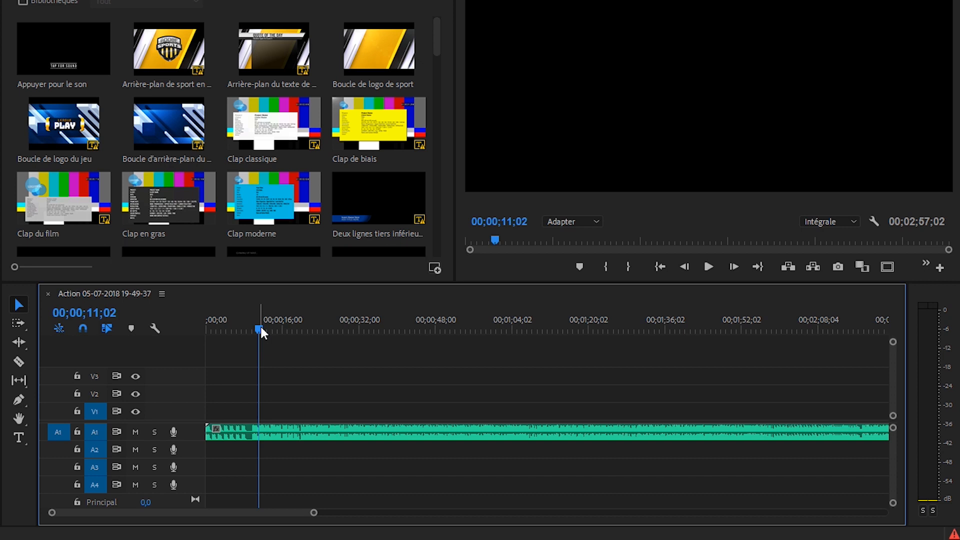
left_click_drag(260, 328, 248, 328)
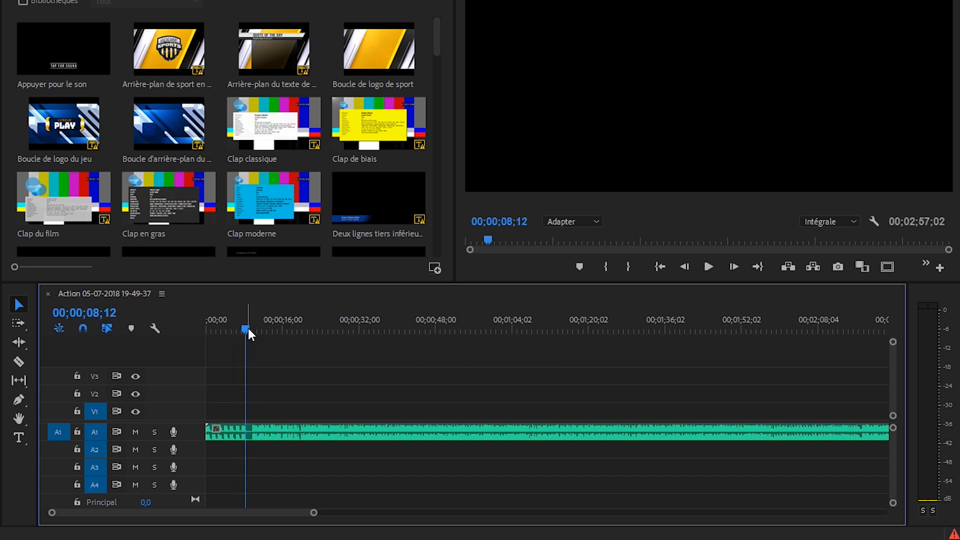
key("m")
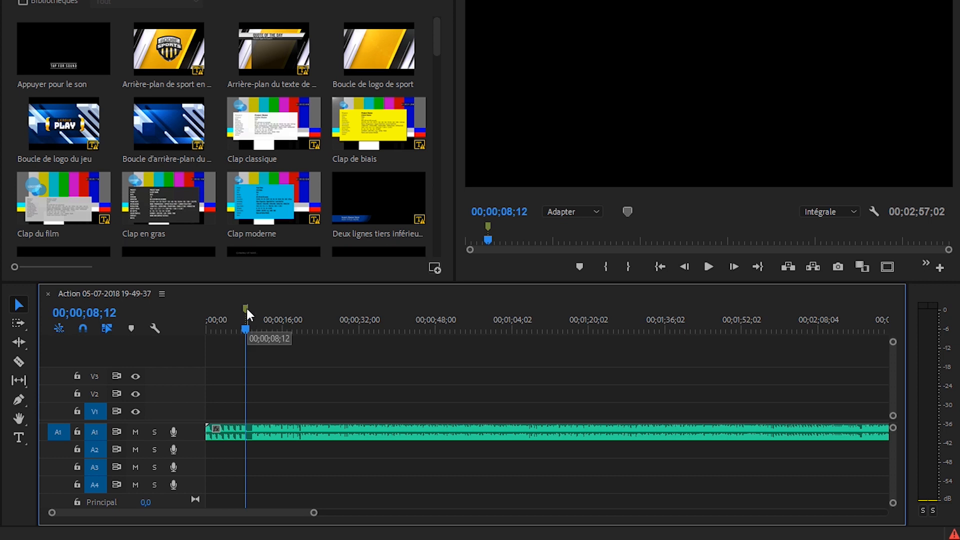
right_click(246, 307)
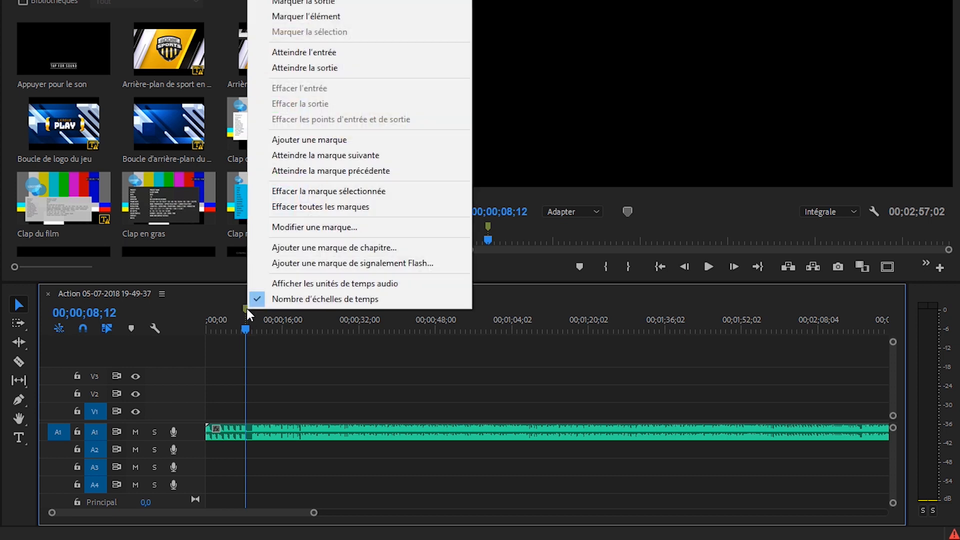
left_click(326, 192)
Play the music from the start of the sequence and add six markers on the beats, stopping playback after the last one
left_click_drag(250, 326, 215, 325)
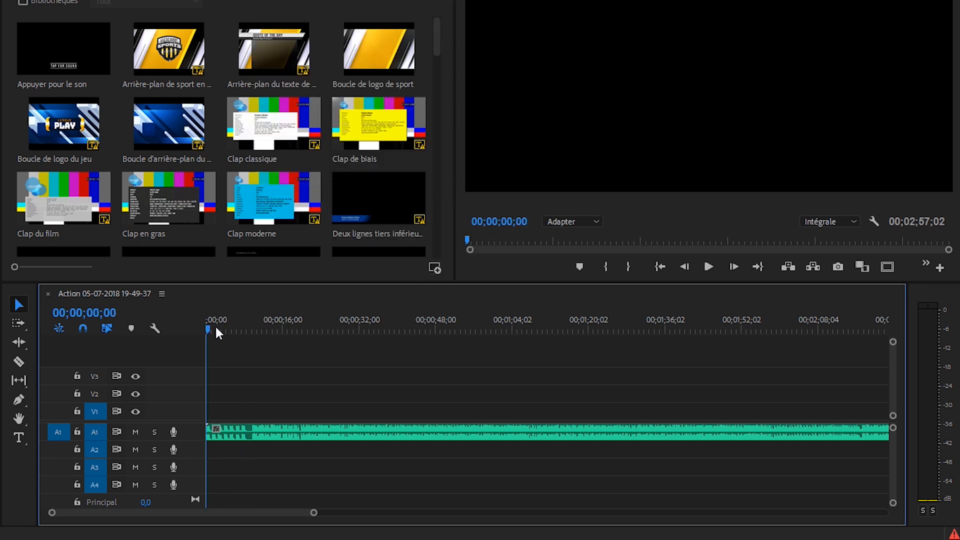
left_click(709, 267)
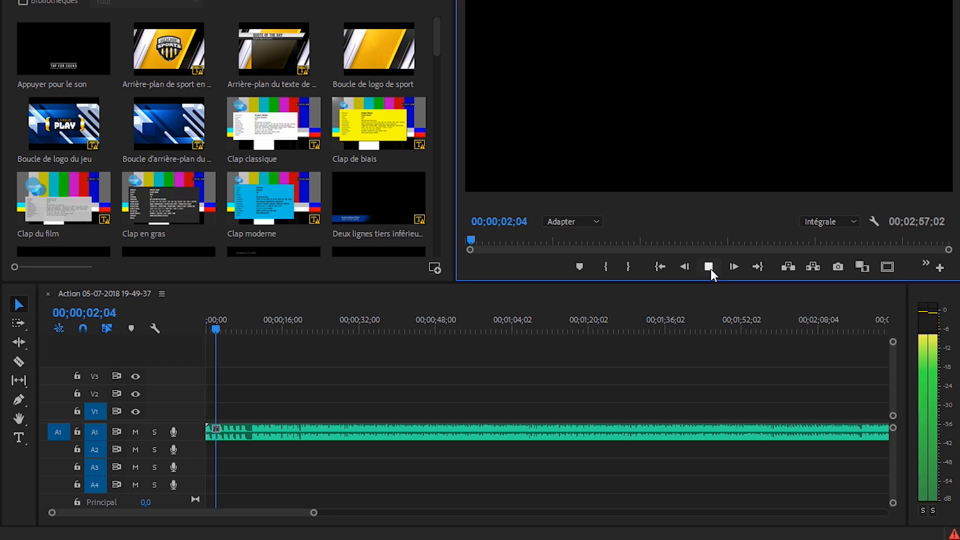
key("m")
key("m")
key("m")
key("m")
key("m")
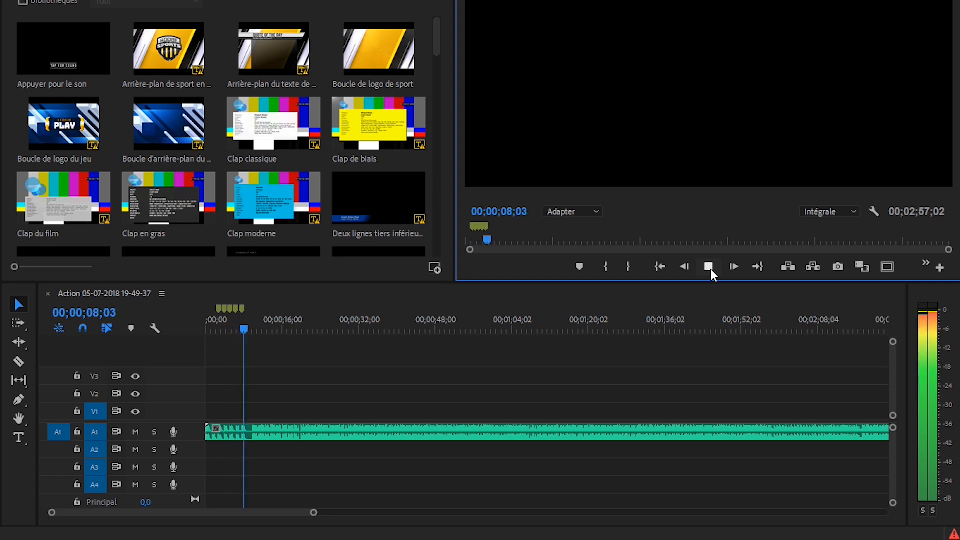
key("m")
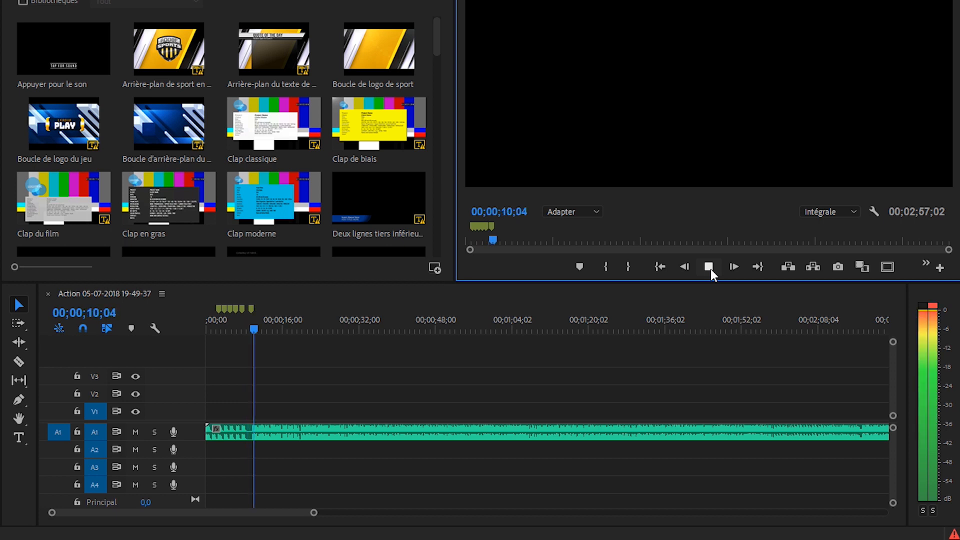
left_click(709, 268)
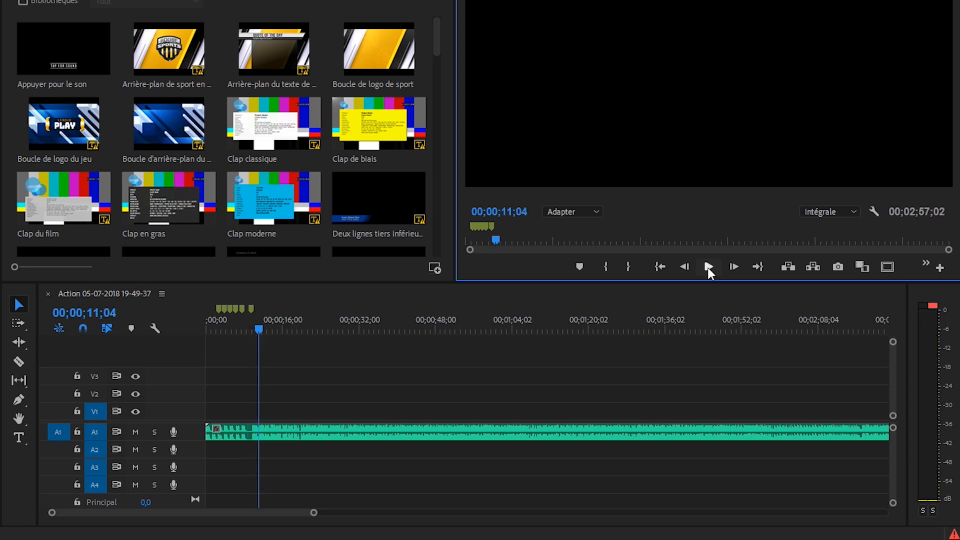
Inspect the first five markers one by one against the beats in the music's waveform
left_click_drag(314, 512, 236, 511)
left_click(281, 308)
left_click(318, 309)
left_click(358, 308)
left_click(395, 309)
left_click(436, 308)
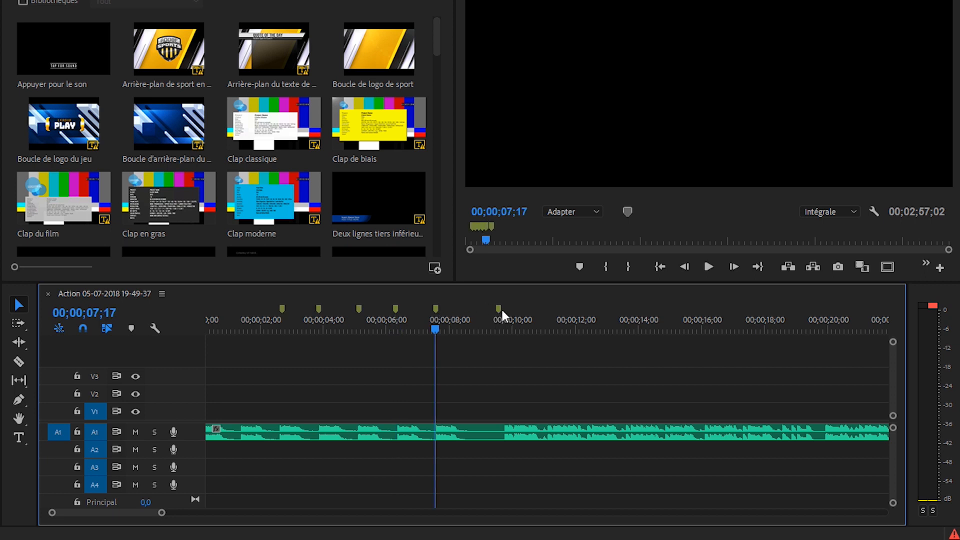
Cut the music clip at the last marker and select the portion after the cut
key("c")
left_click(502, 435)
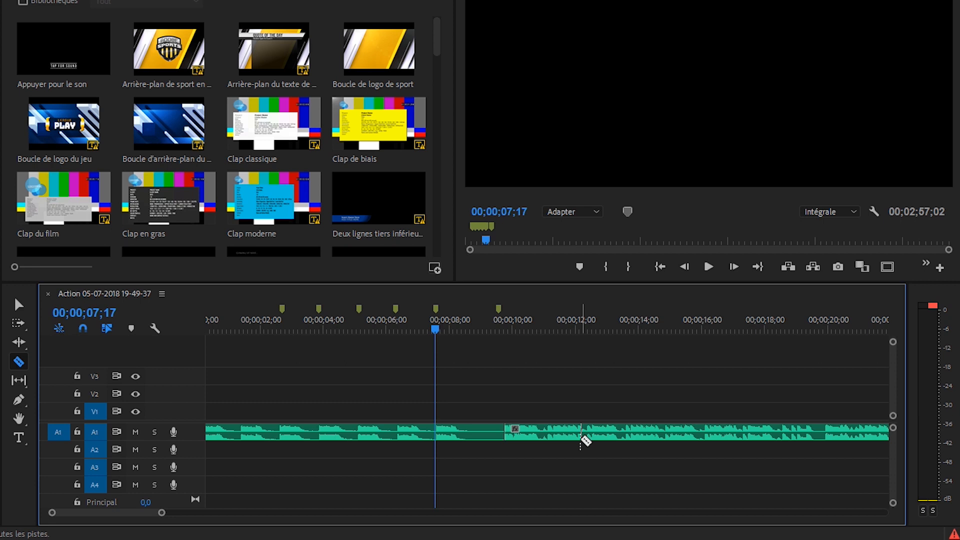
key("v")
left_click(584, 436)
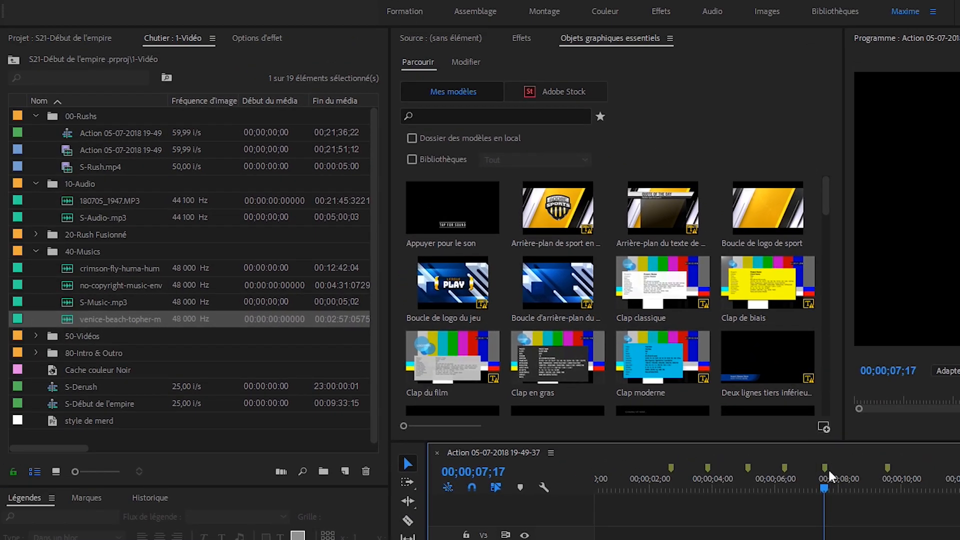
Return the playhead to 00;00;00;00 and select all five clips in the Exemple vidéo bin
left_click_drag(824, 487, 589, 502)
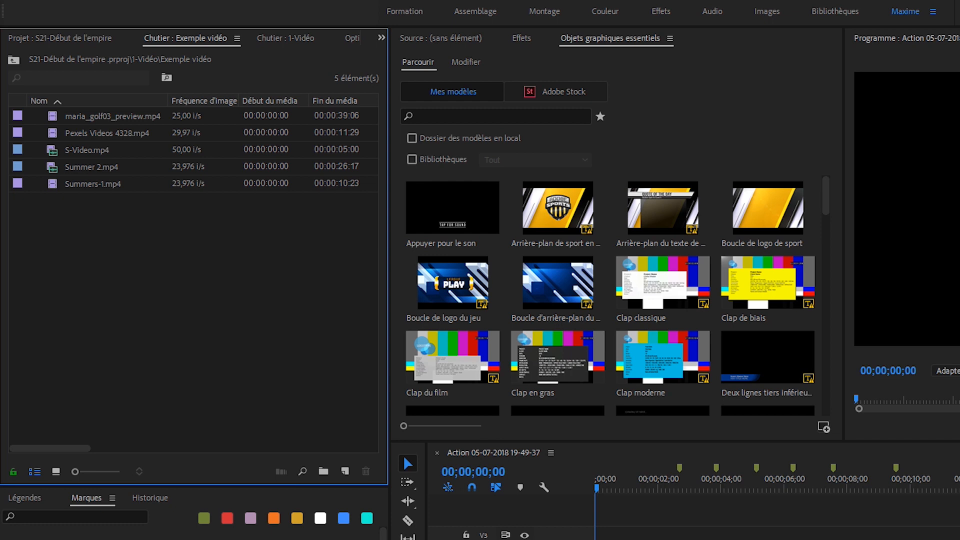
left_click(80, 115)
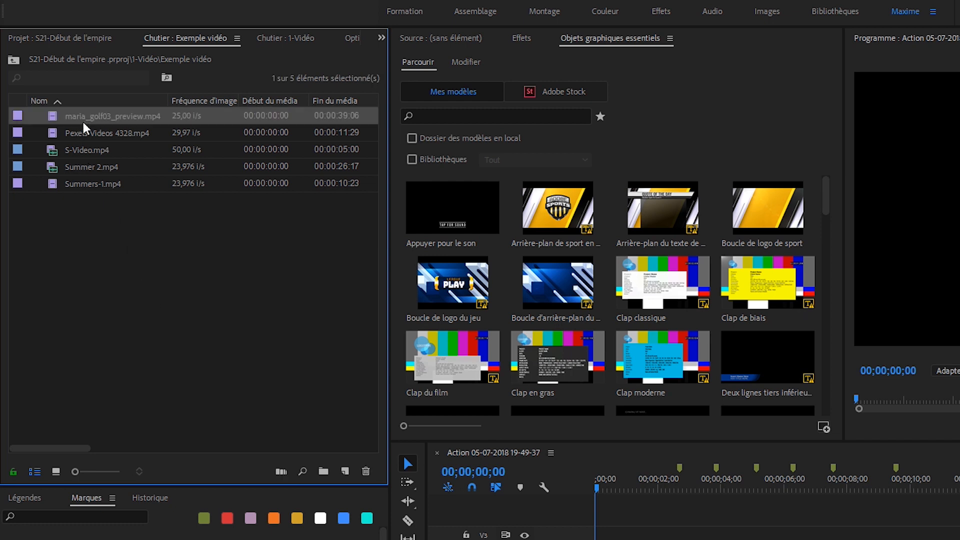
left_click(82, 132)
left_click(84, 160)
left_click(86, 153)
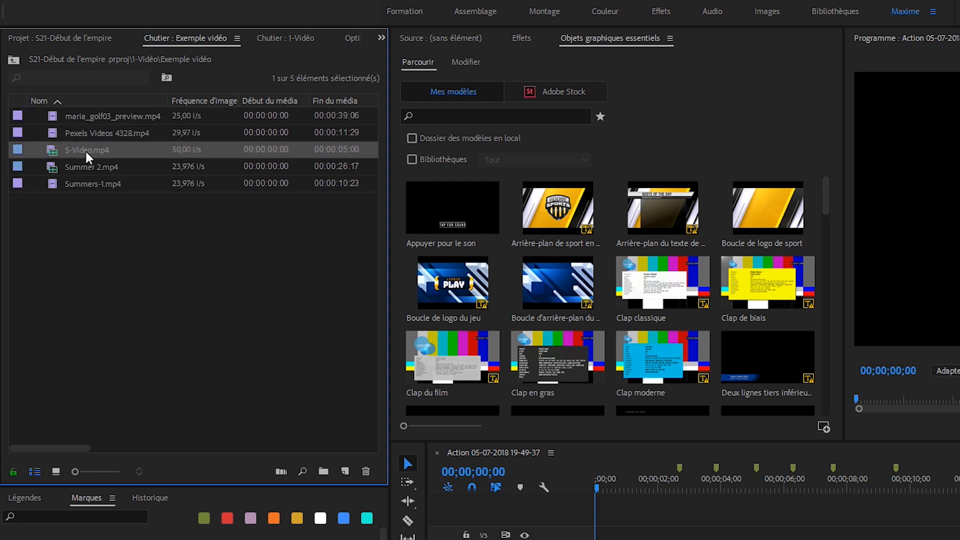
mouse_move(598, 489)
left_mouse_down()
mouse_move(676, 490)
mouse_move(598, 489)
left_mouse_up()
left_click_drag(242, 247, 80, 99)
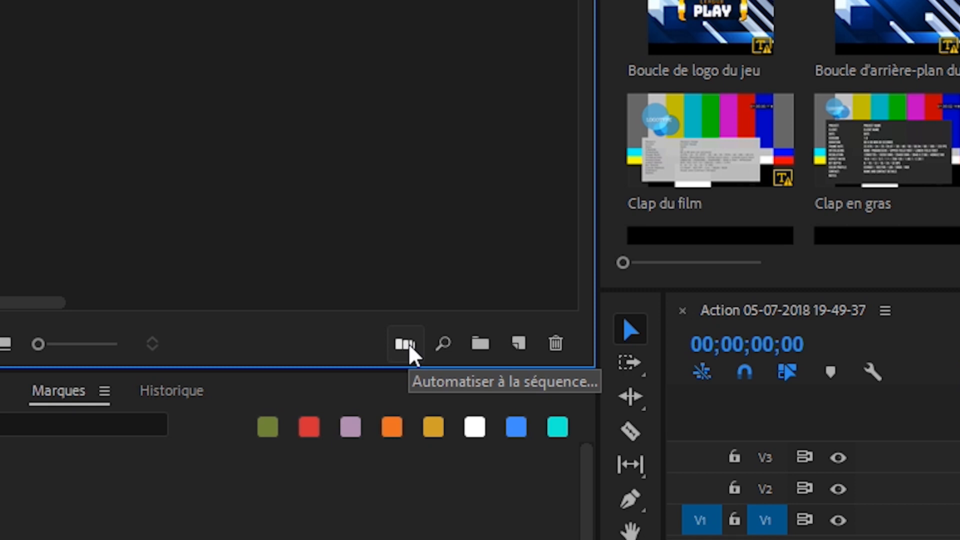
Automate the selected clips to the sequence with Ordre de sélection, Aux marques non numérotées and Montage par remplacement
left_click(408, 343)
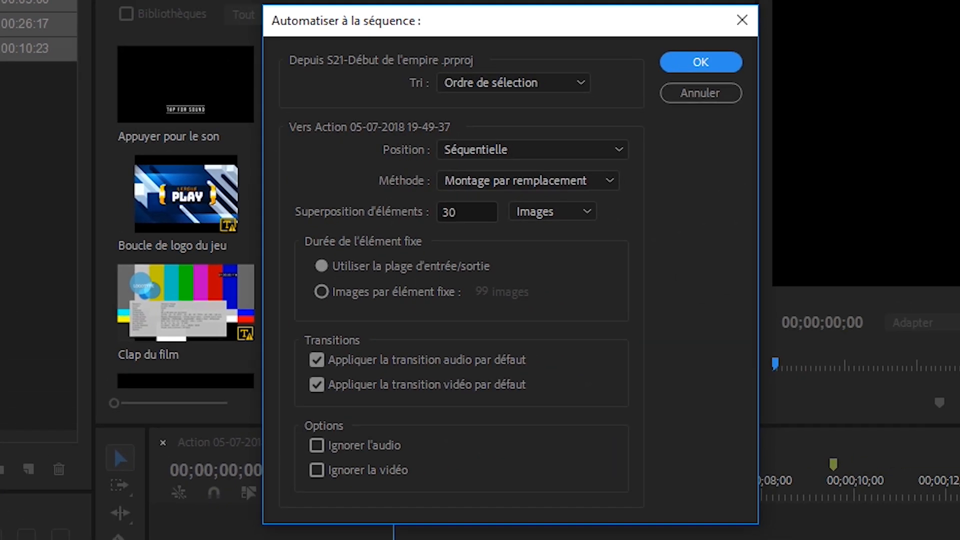
left_click(529, 82)
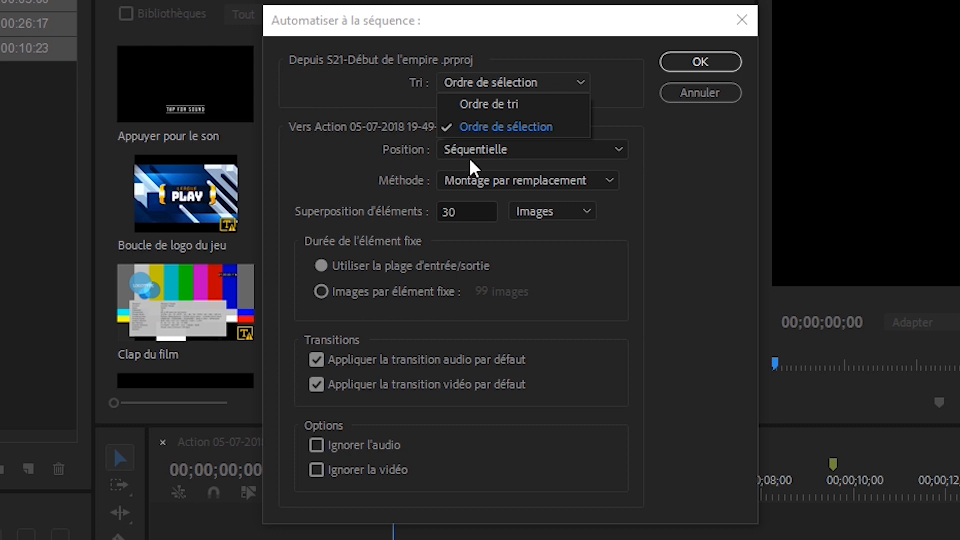
left_click(510, 128)
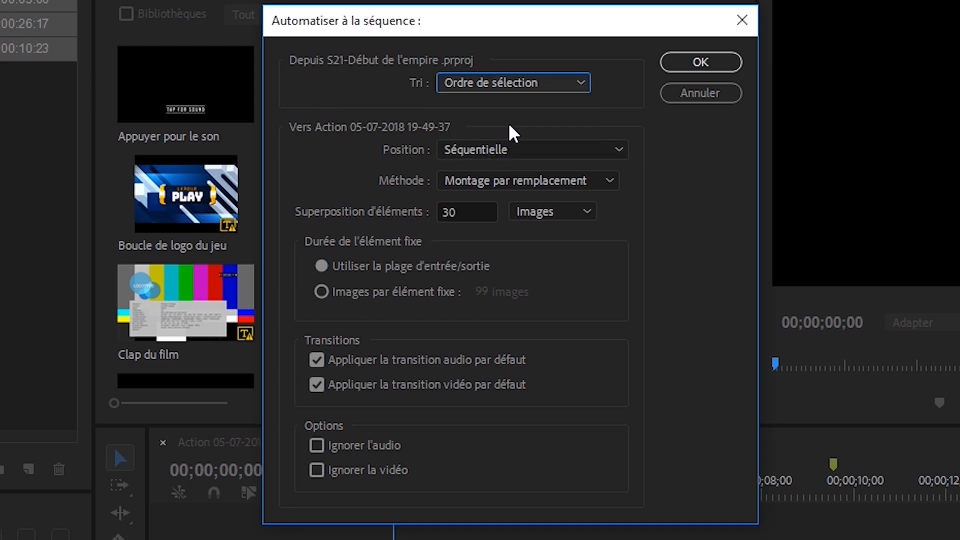
left_click(512, 153)
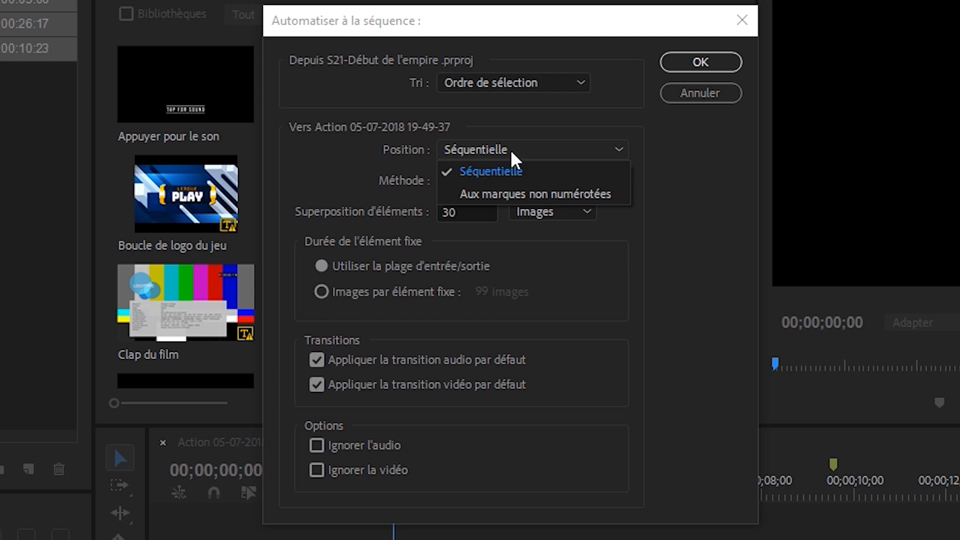
left_click(510, 197)
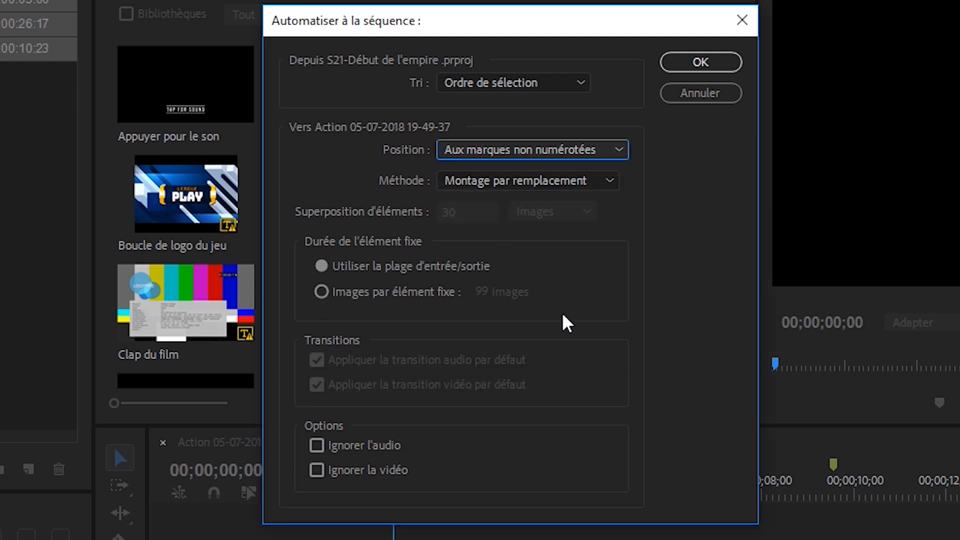
left_click(512, 181)
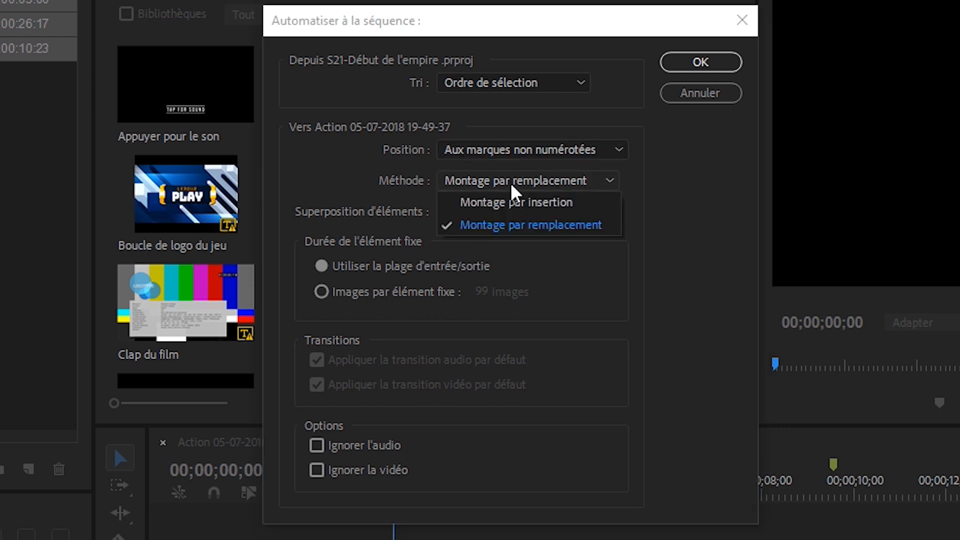
left_click(512, 186)
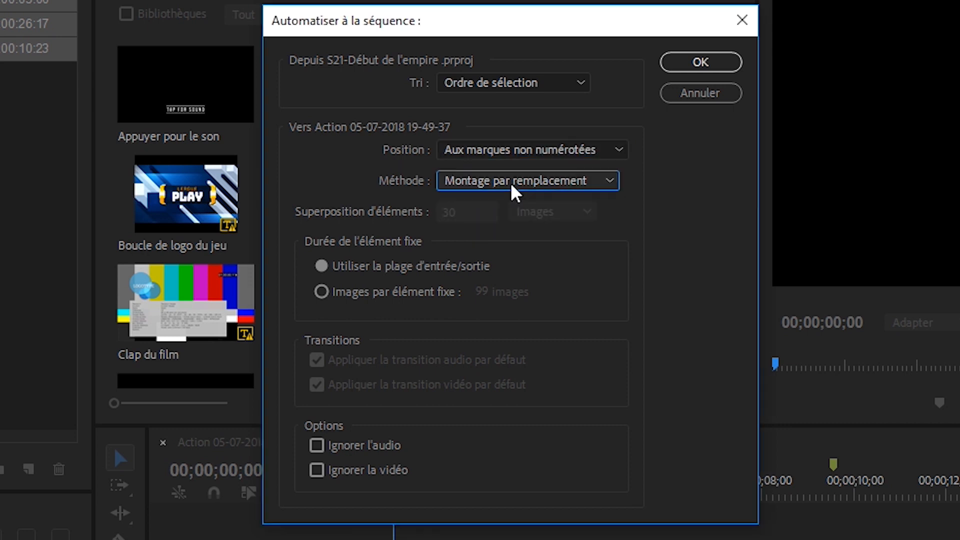
left_click(701, 62)
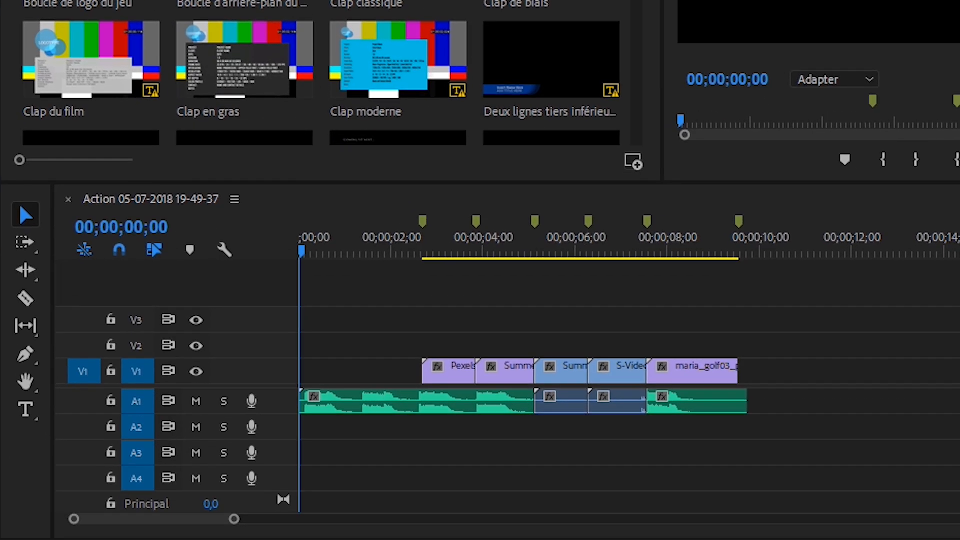
Play the sequence from about 00;00;01;28 to check the clip changes against the beats, and bring the playhead back near the start
left_click_drag(302, 251, 389, 257)
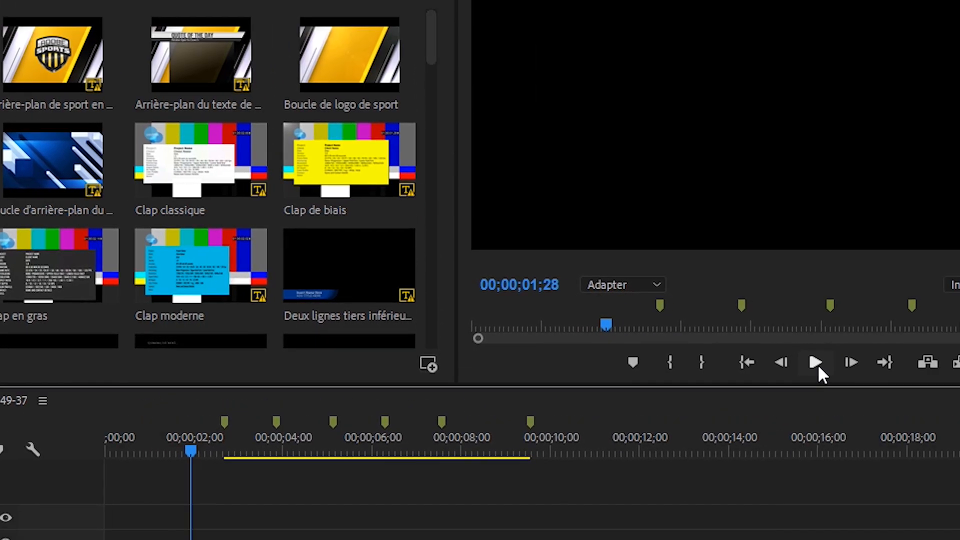
left_click(817, 364)
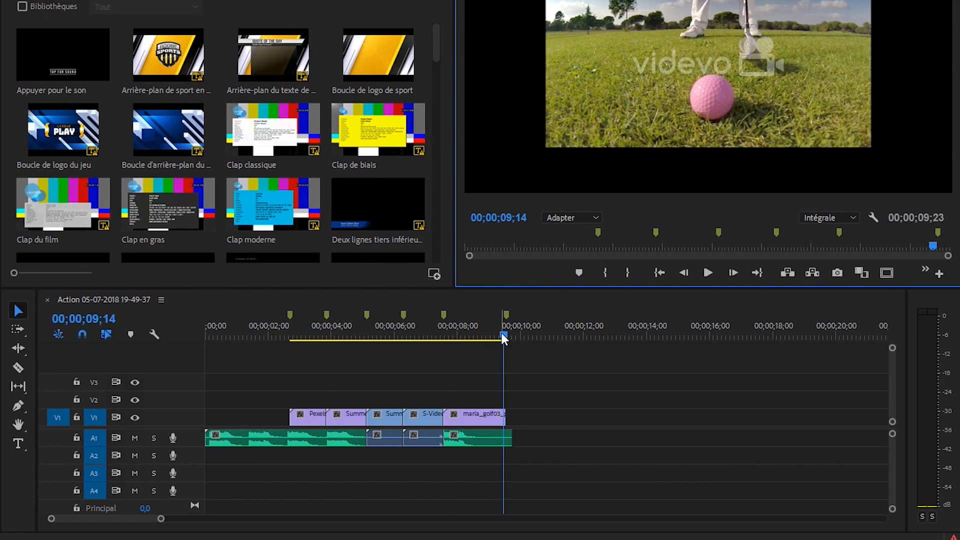
left_click_drag(502, 334, 242, 348)
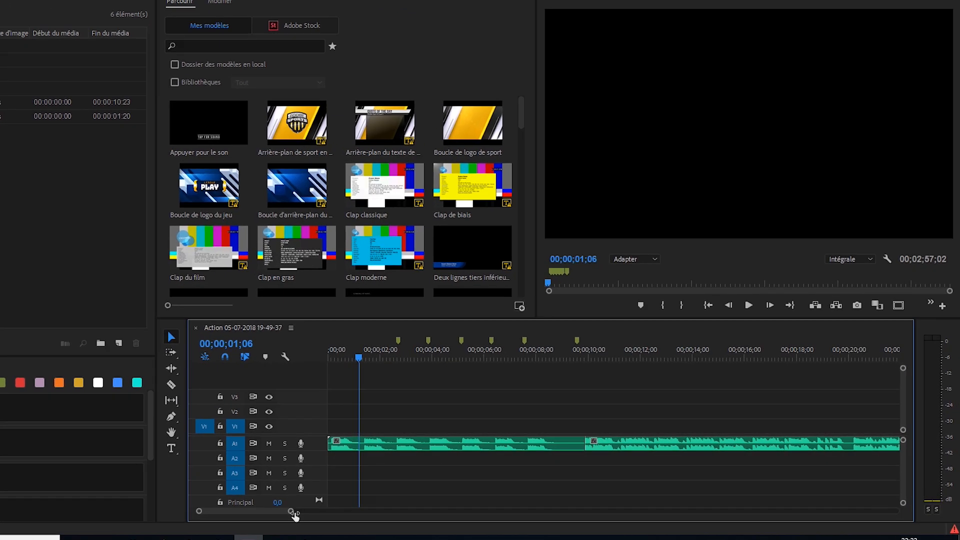
Review the full length of the music by moving the playhead to its end at 00;02;57;02, save the project and clear the selection
left_click_drag(393, 500, 650, 487)
left_click_drag(527, 506, 555, 506)
left_click(403, 338)
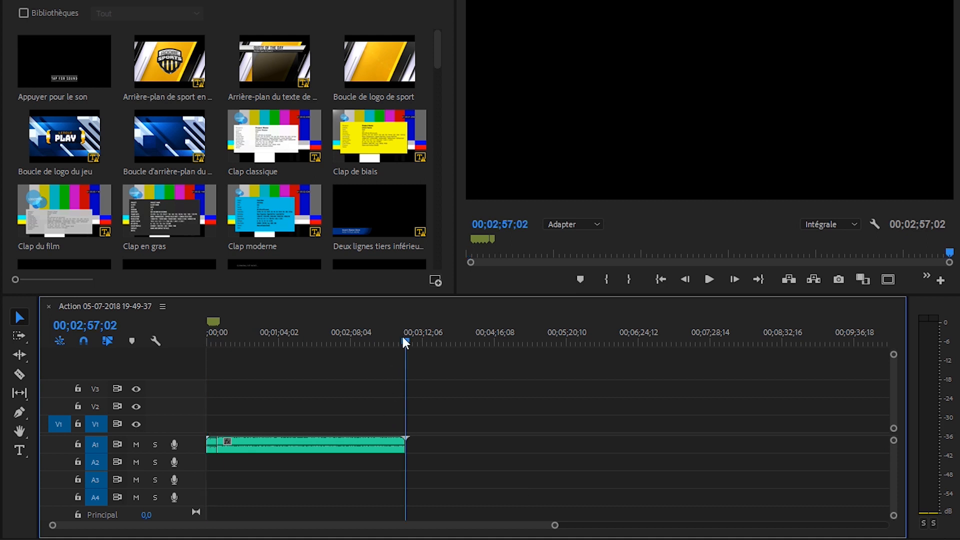
left_click(260, 446)
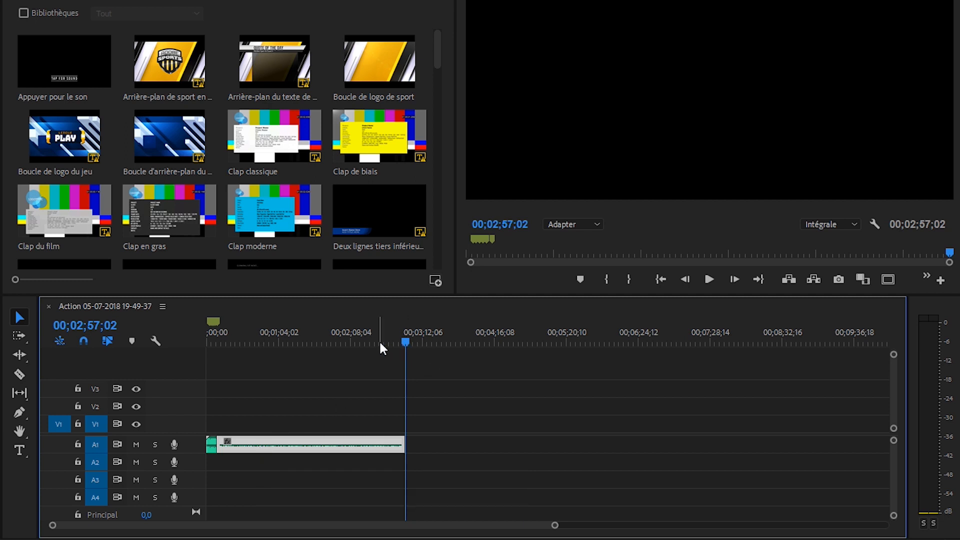
key("ctrl+s")
left_click(485, 429)
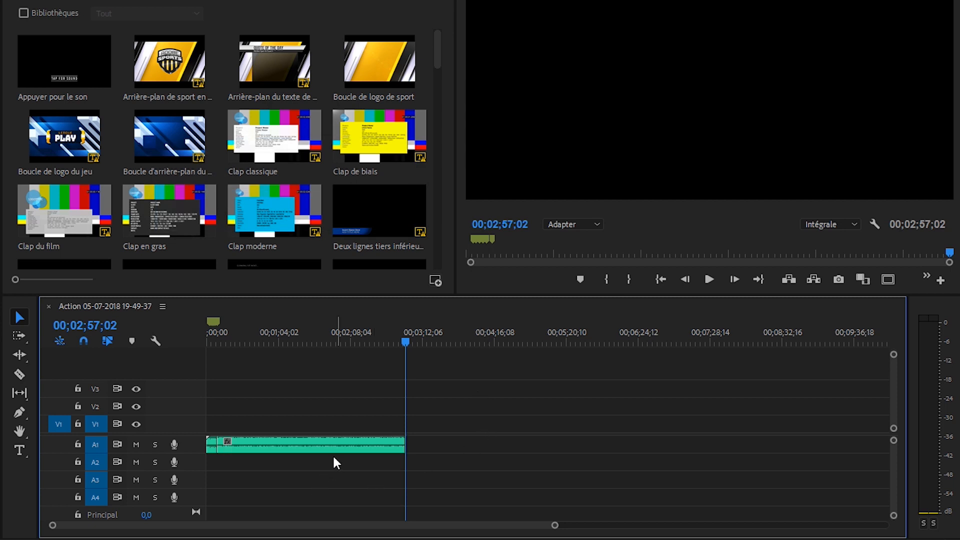
Try lengthening the music with overlapping copies of the long clip on track A1, and undo the added copies
left_click_drag(308, 452, 662, 450)
left_click(506, 451)
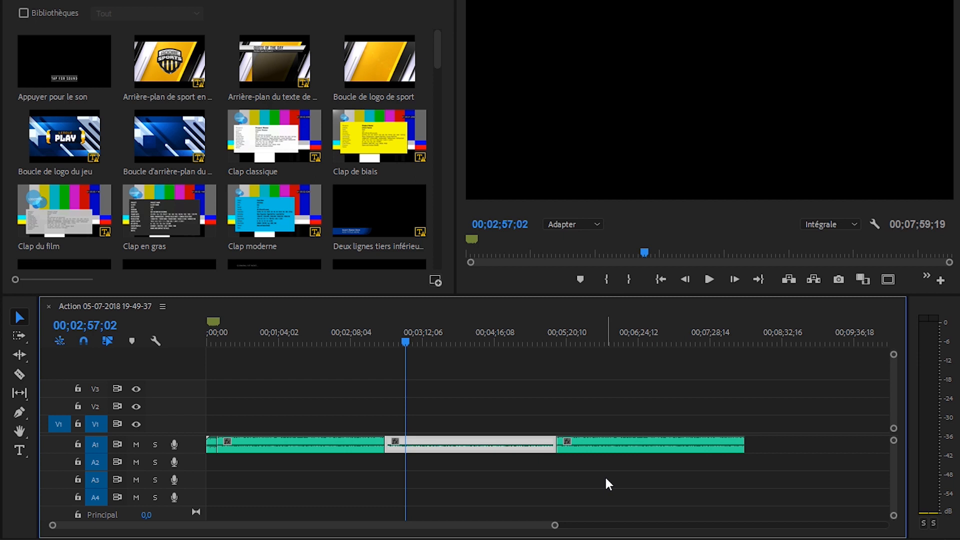
left_click(595, 487)
left_click_drag(402, 343, 448, 361)
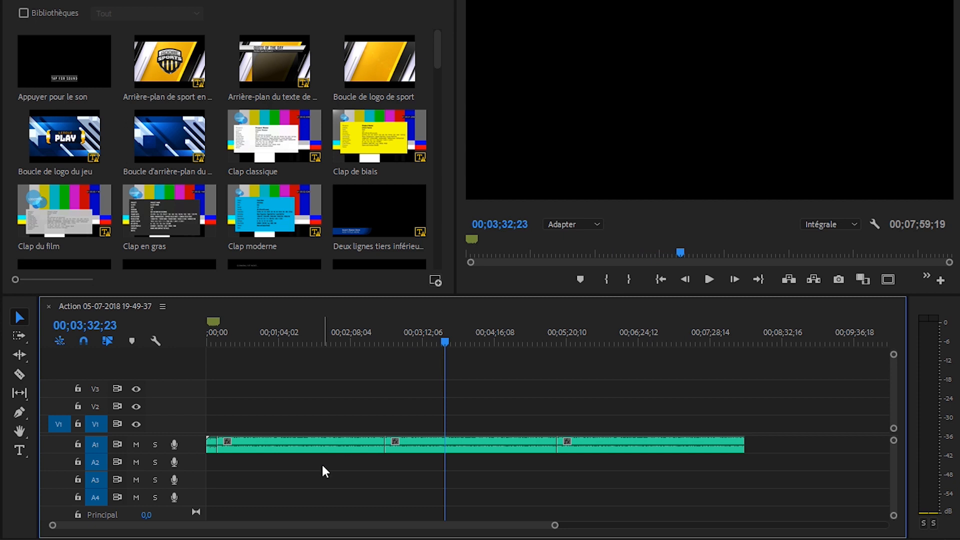
key("ctrl+z")
key("ctrl+z")
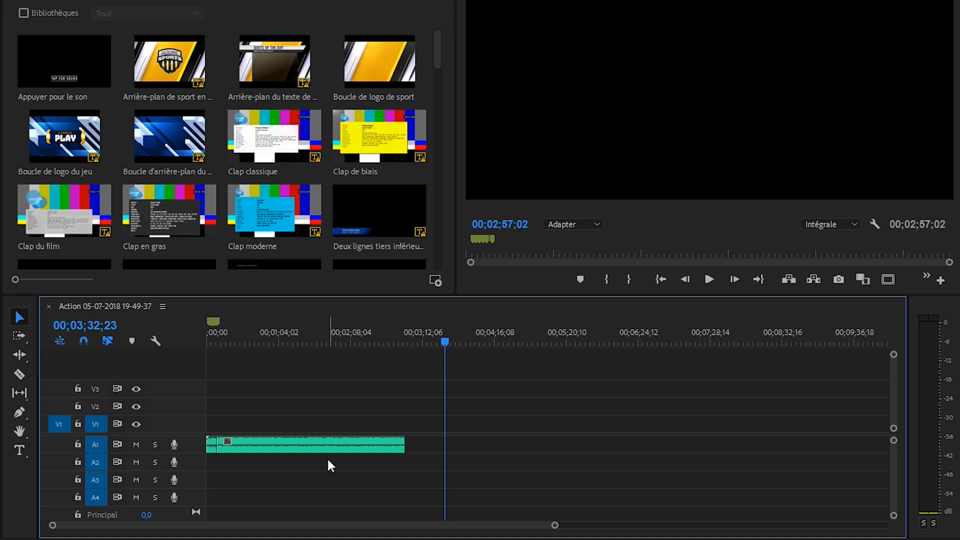
Join the two portions of the music clip on track A1 at the cut and select the joined clip
left_click(336, 445)
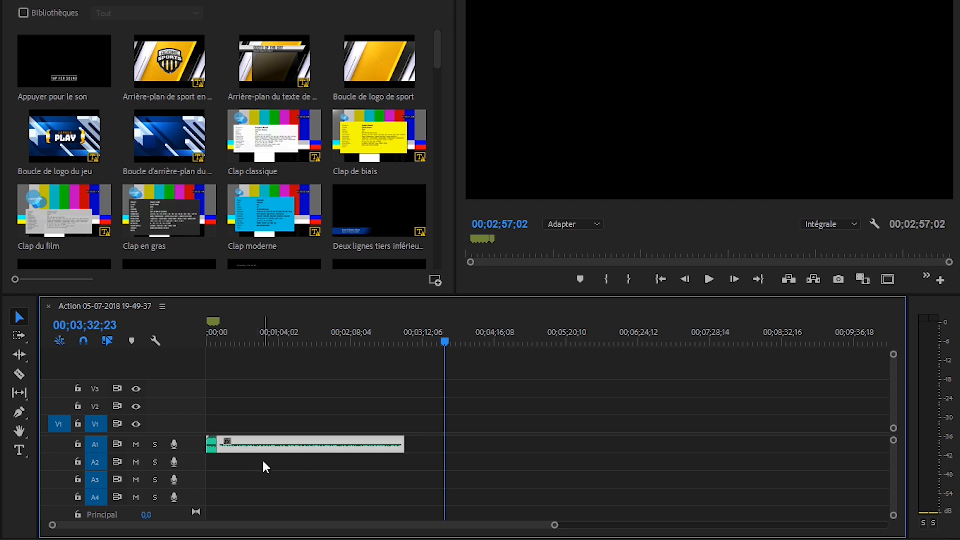
right_click(219, 444)
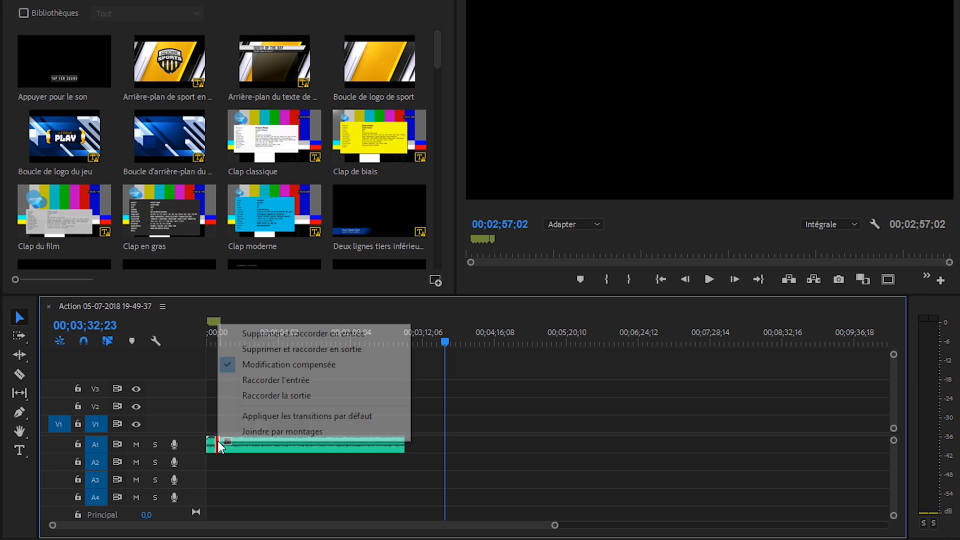
left_click(251, 431)
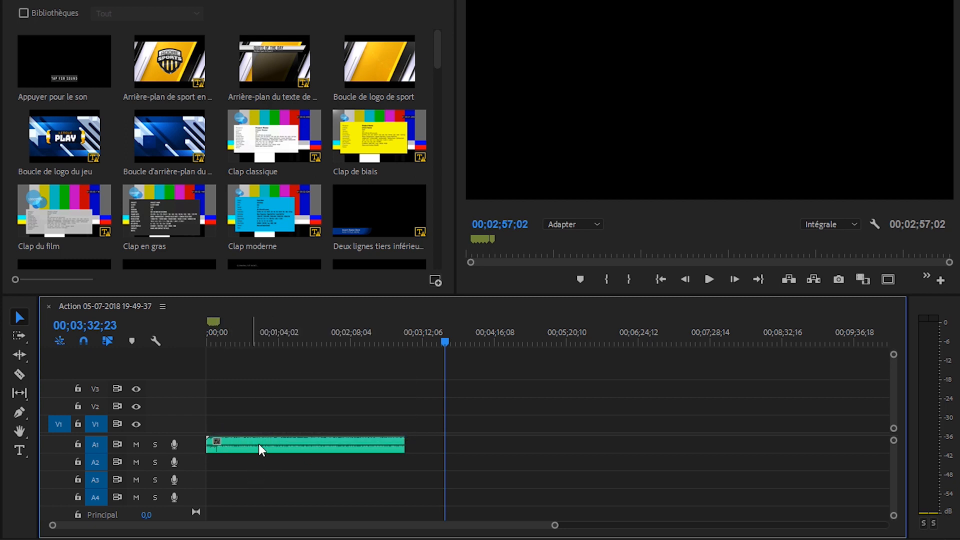
left_click(259, 443)
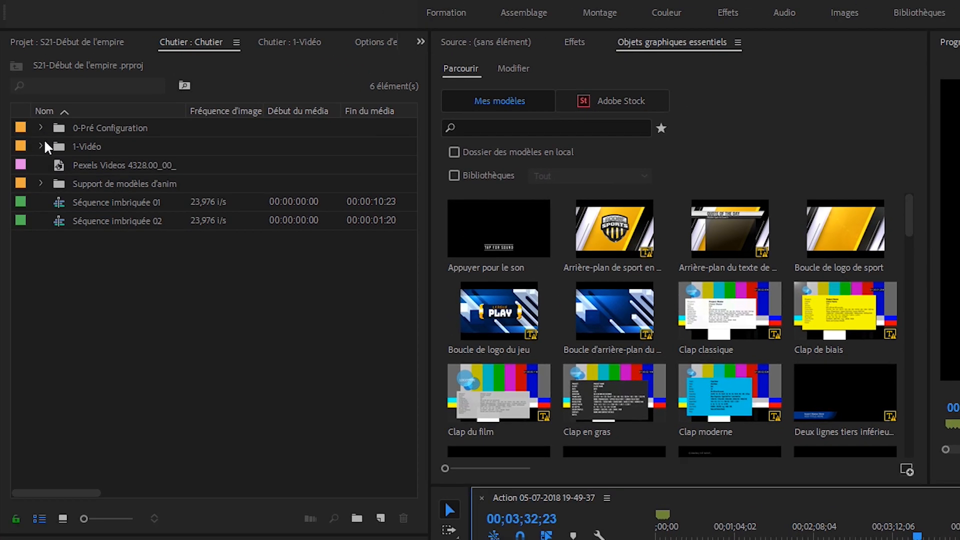
Try the crimson-fly-huma track from the 40-Musics bin on track A2 at the sequence start, and delete it again
left_click(41, 147)
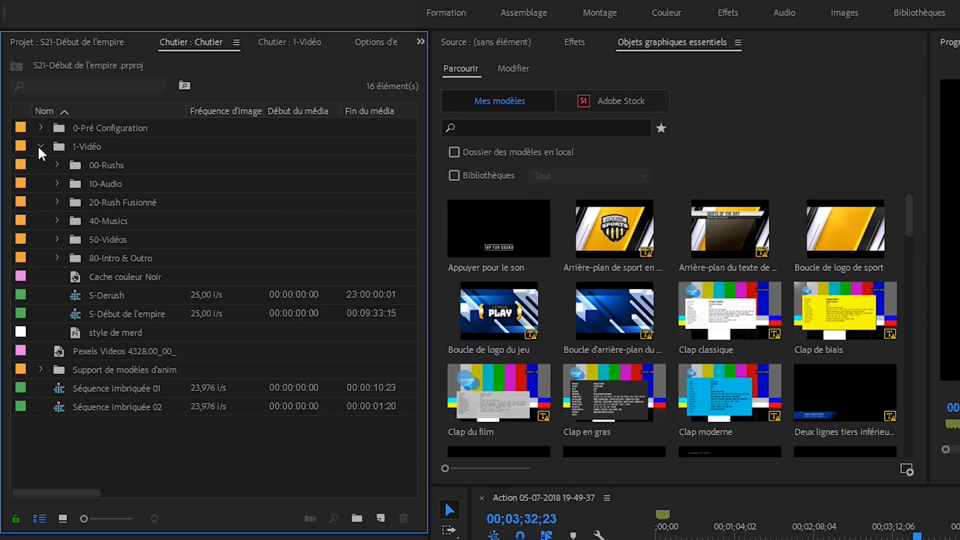
left_click(56, 220)
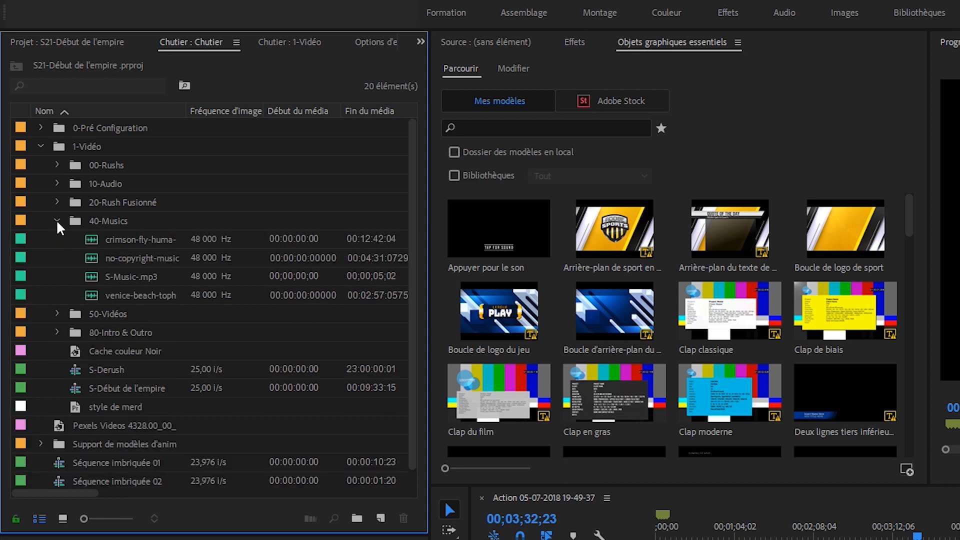
left_click(143, 297)
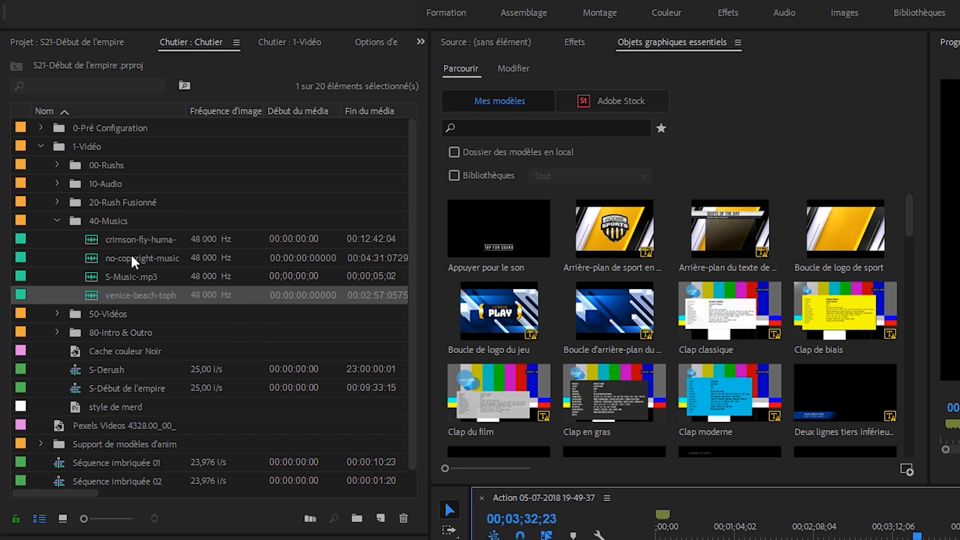
left_click(131, 245)
left_click_drag(114, 241, 228, 465)
left_click_drag(556, 527, 715, 524)
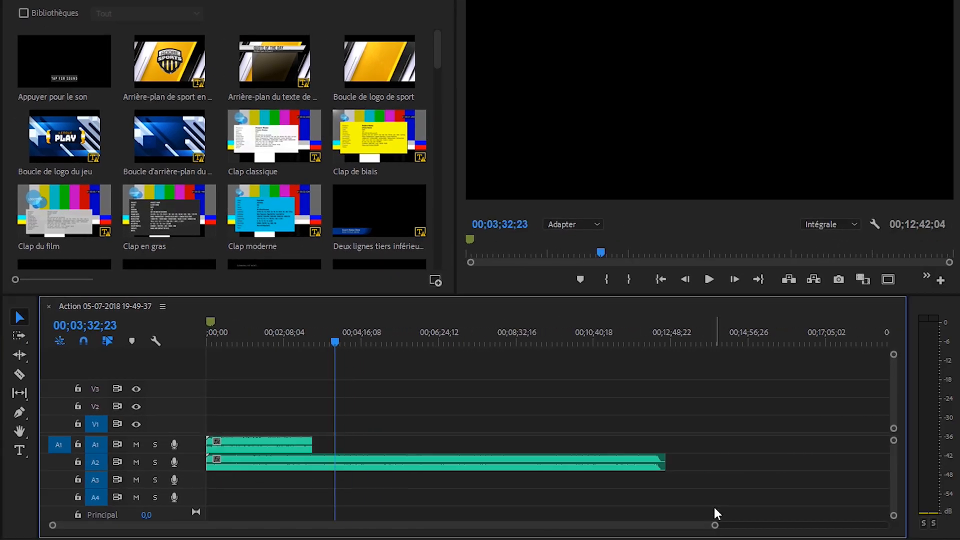
left_click(567, 466)
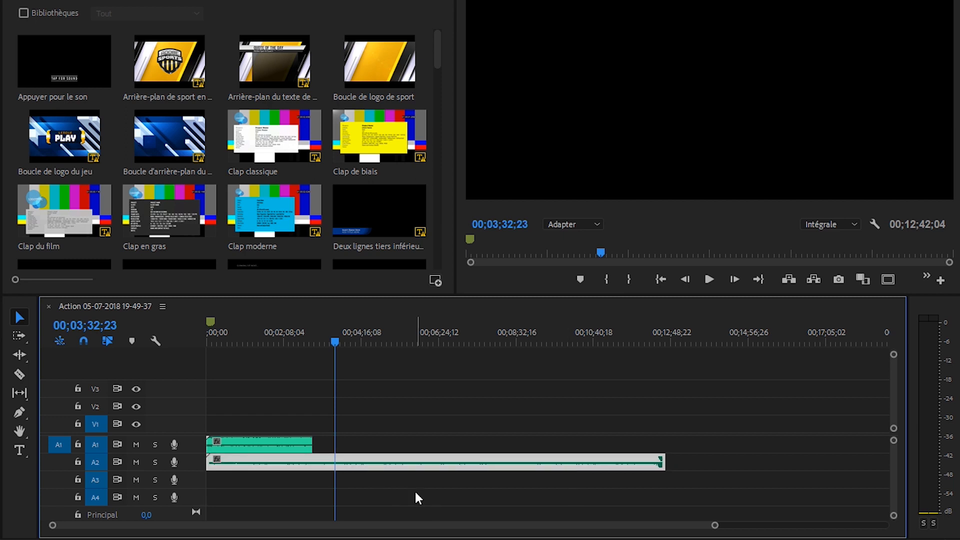
key("Delete")
Send the music clip on track A1 to Adobe Audition and create a multitrack session with the default name and 48000 Hz settings
left_click(249, 452)
right_click(249, 451)
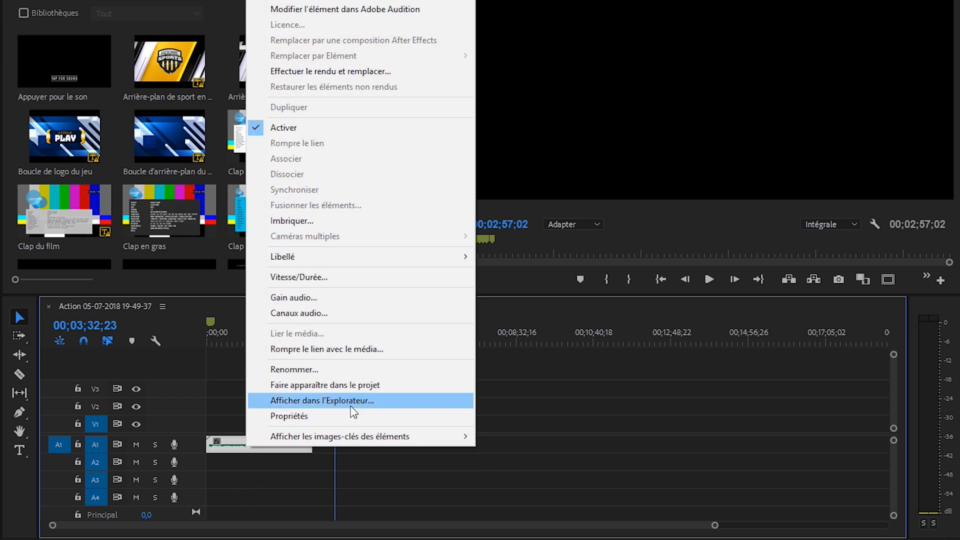
left_click(314, 10)
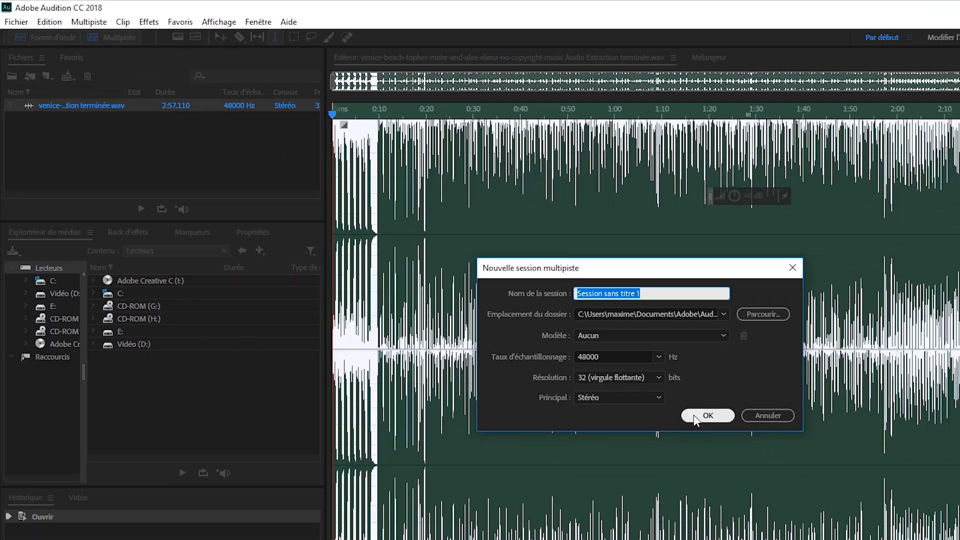
left_click(702, 414)
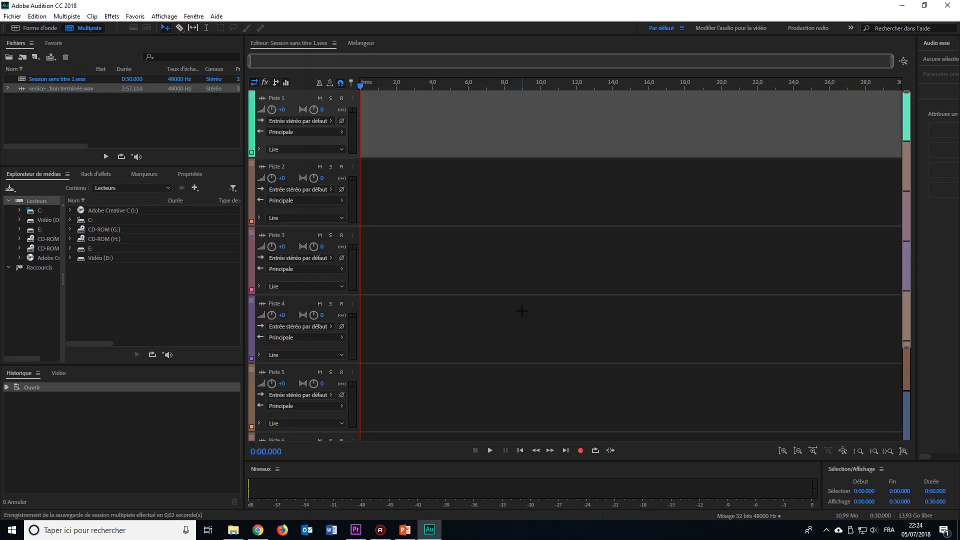
Place the extracted venice-beach music file at the start of Piste 1 and select its clip
left_click(52, 88)
left_click_drag(53, 87, 395, 129)
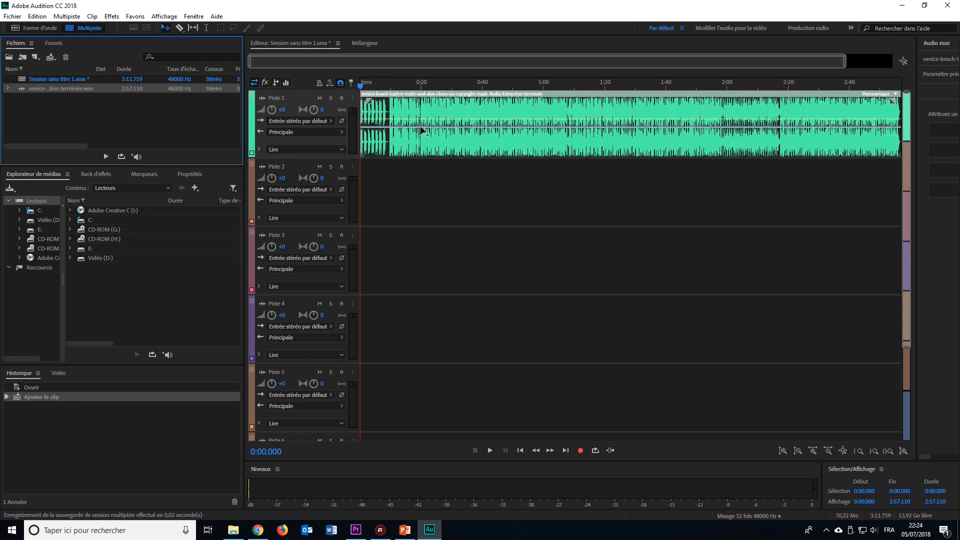
left_click(426, 140)
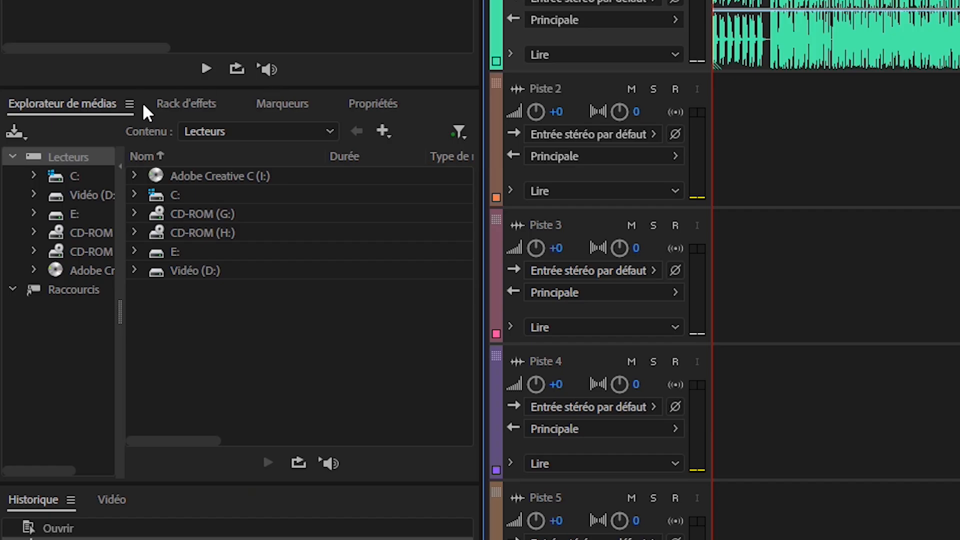
Show the music clip's properties, collapse Infos, expand Remixer and enable remixing
left_click(372, 104)
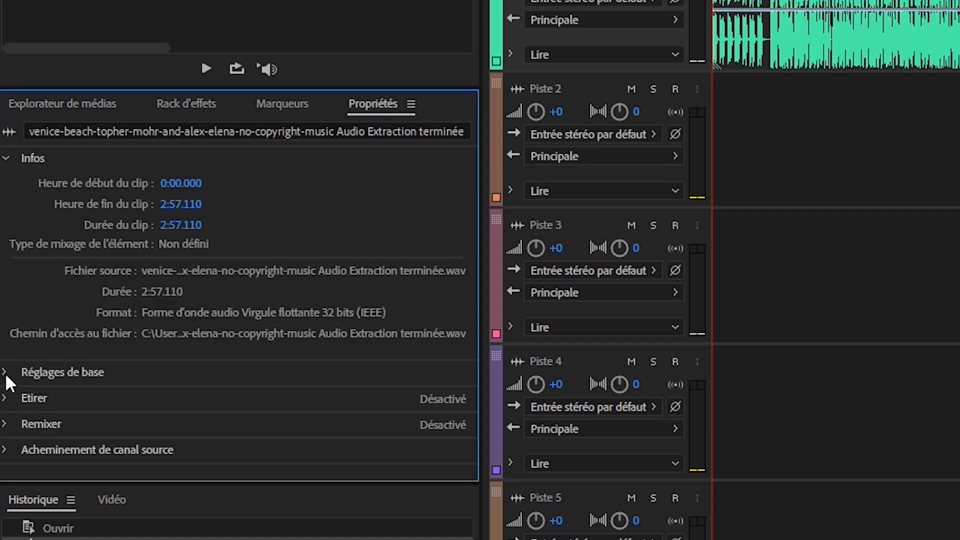
left_click(7, 159)
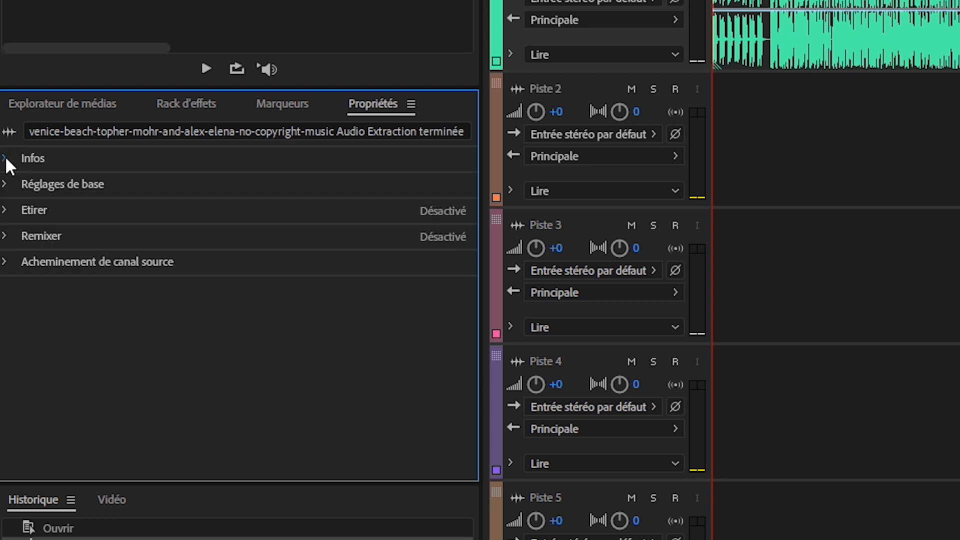
left_click(6, 237)
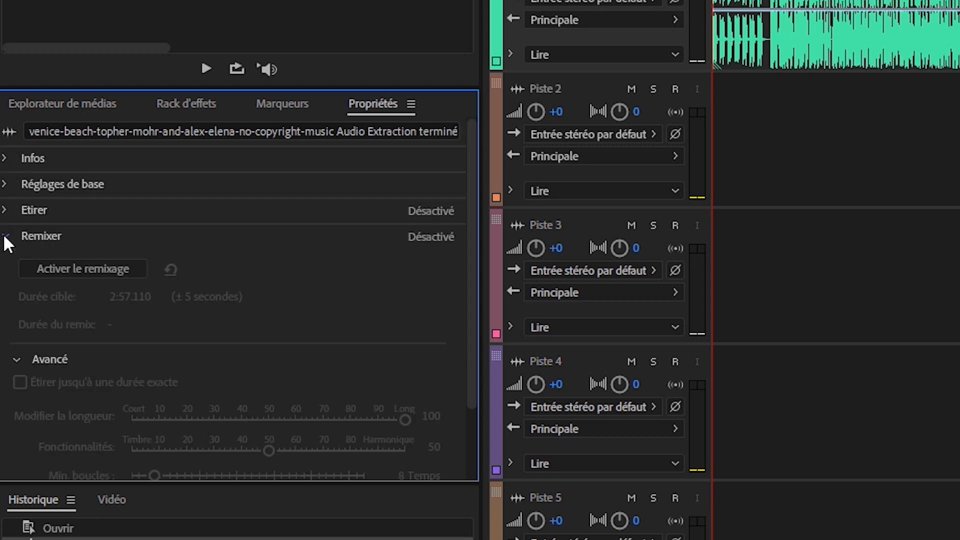
left_click(46, 265)
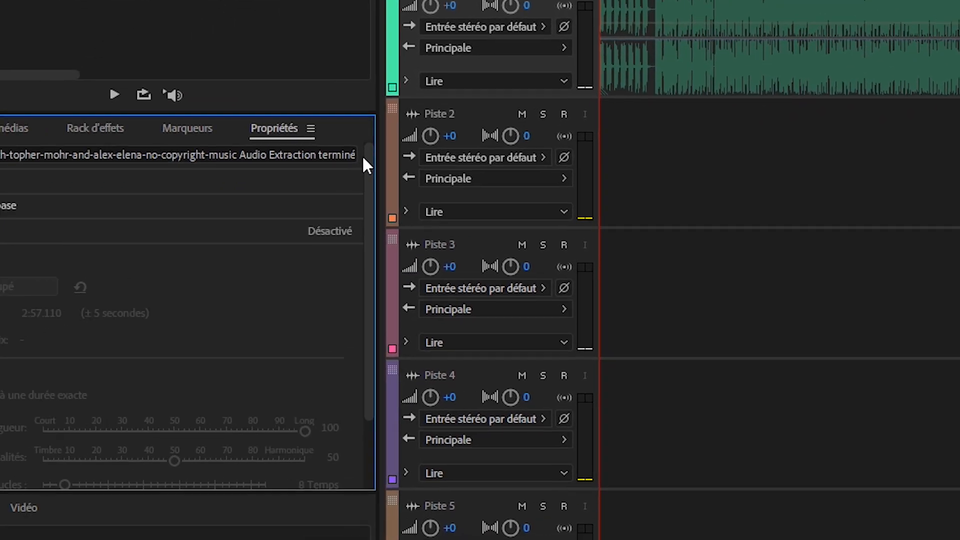
Set the remix's target duration to 4:00.100, with the edit length at 73 and the minimum loops at 19 beats
left_click_drag(364, 158, 364, 228)
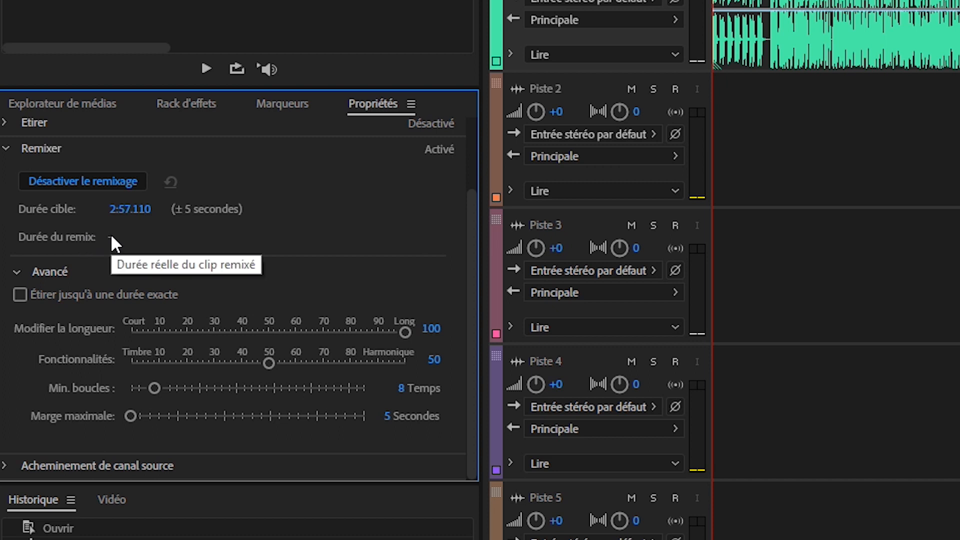
left_click_drag(124, 214, 760, 223)
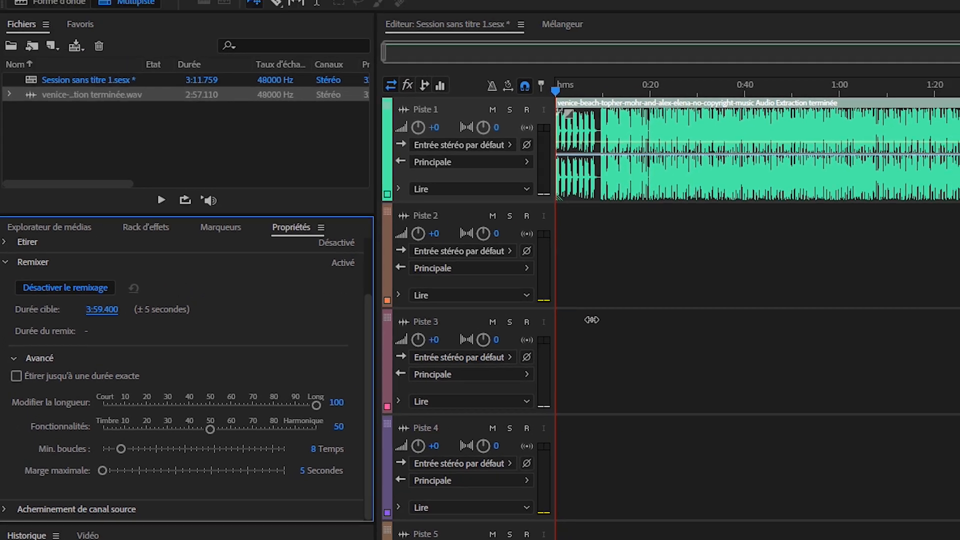
left_click_drag(592, 319, 596, 319)
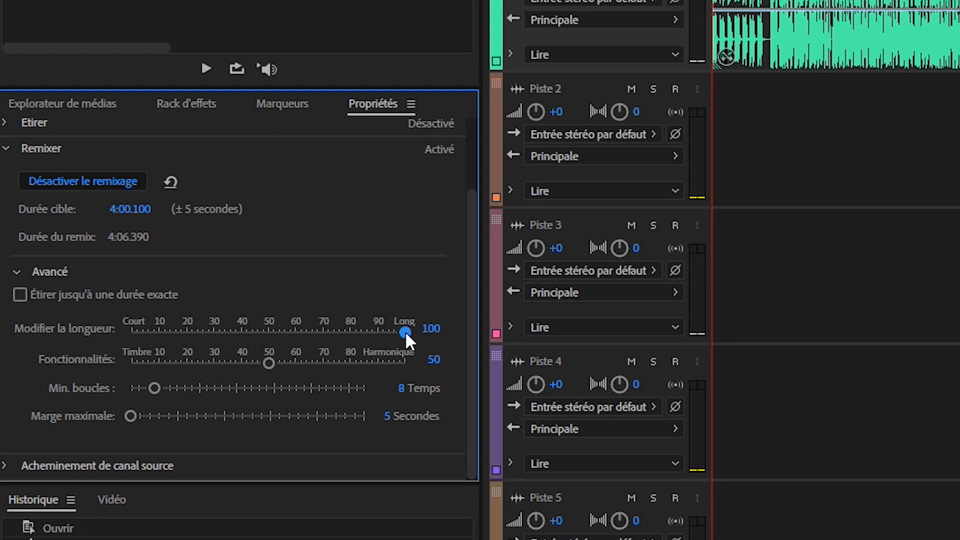
left_click_drag(59, 453, 0, 455)
left_click_drag(244, 332, 214, 333)
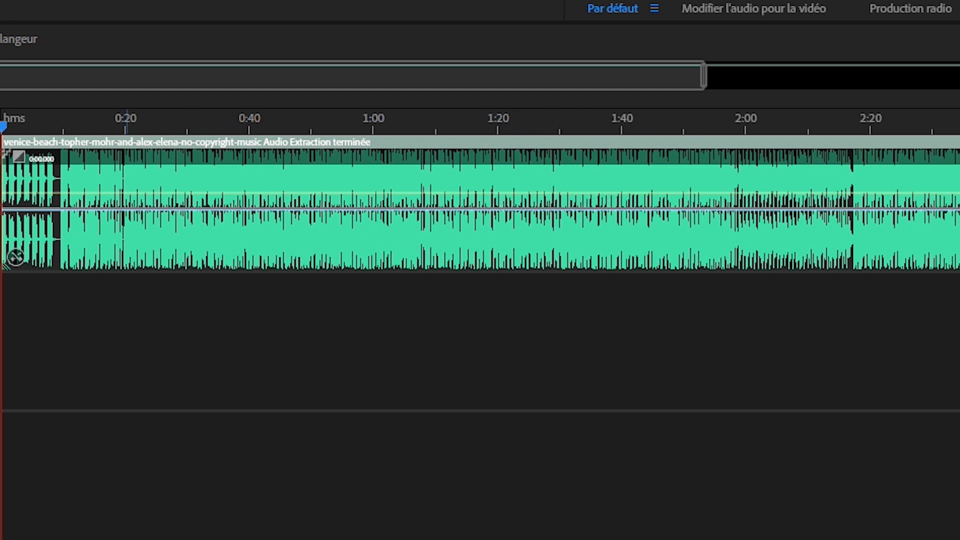
Convert the remixed music clip on Piste 1 to a unique copy
left_click(396, 425)
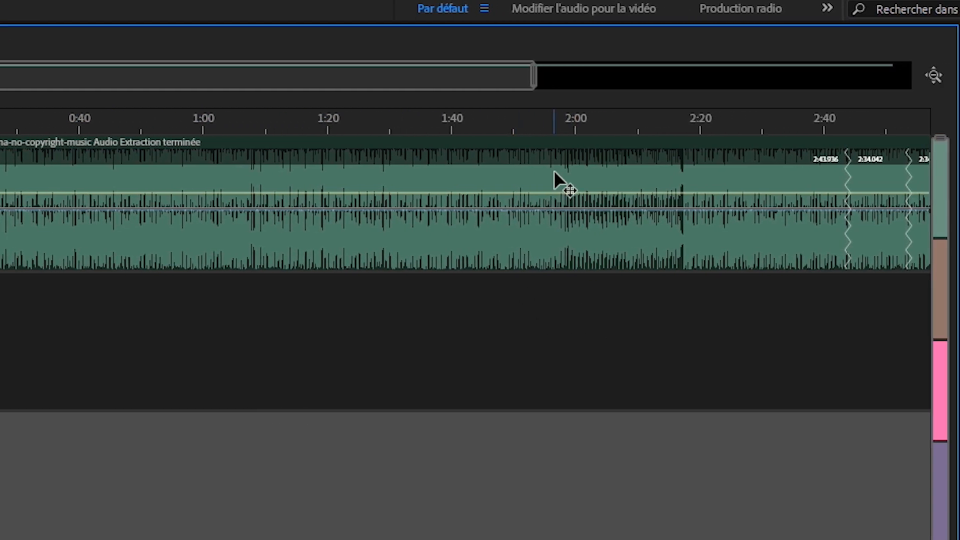
left_click_drag(534, 76, 910, 77)
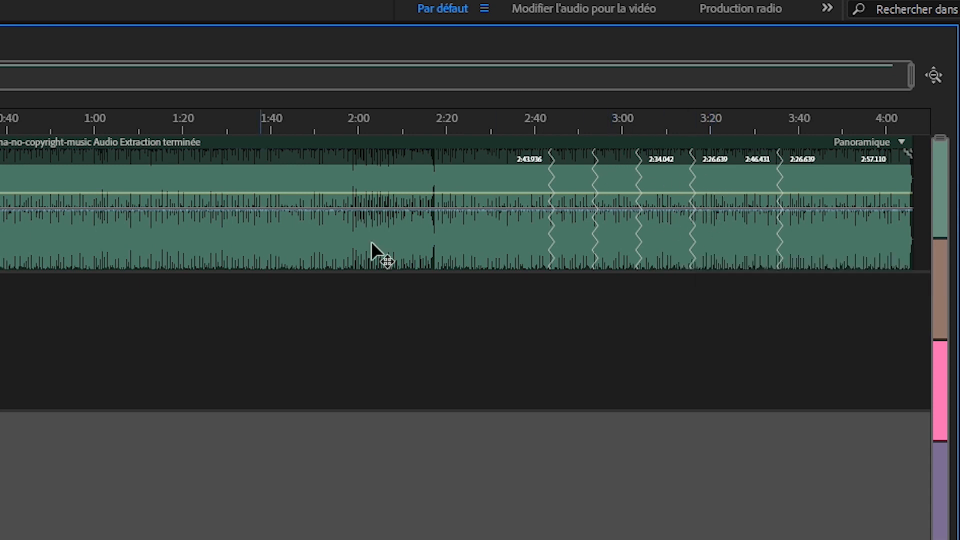
left_click(518, 301)
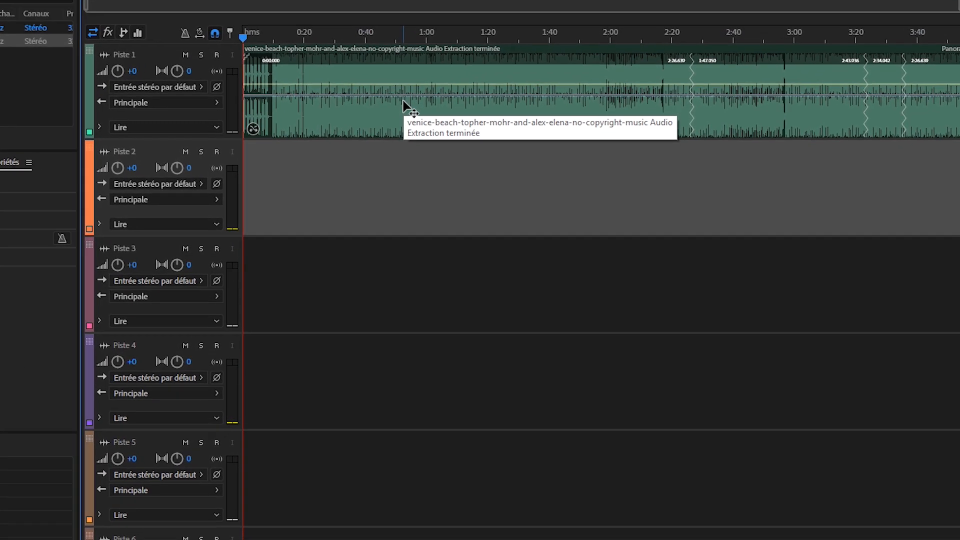
left_click(370, 87)
right_click(370, 88)
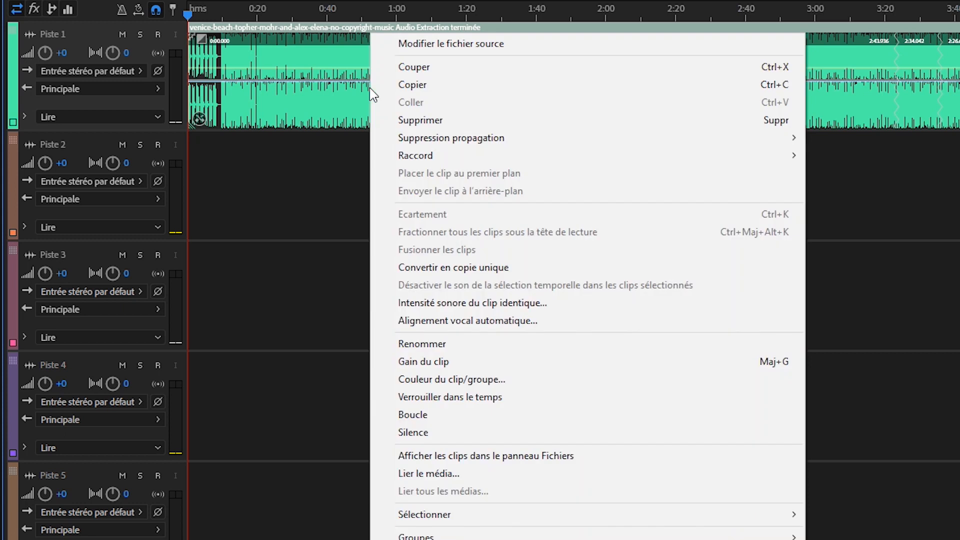
left_click(450, 267)
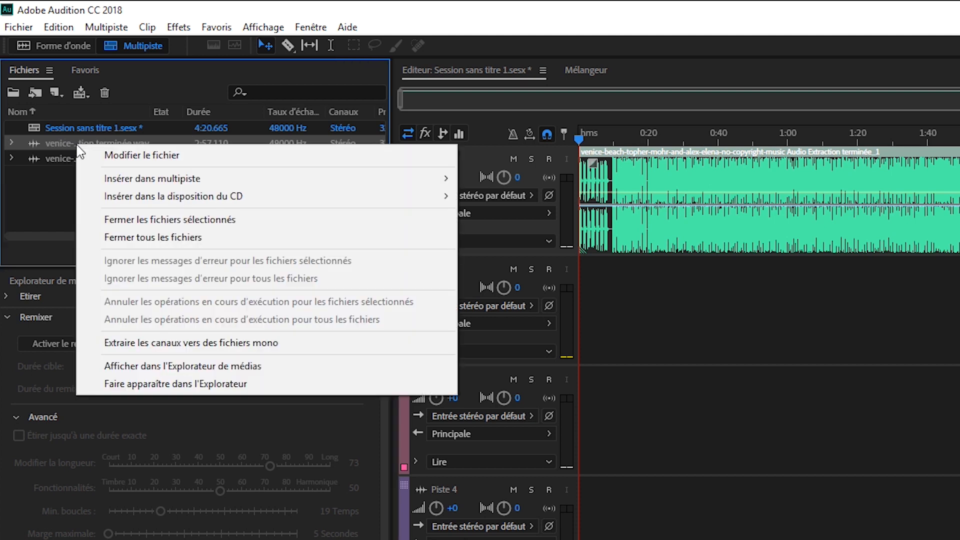
Reveal the new venice-beach music file in File Explorer and select the WAV ending in terminée_1 in the Bounced Files folder
left_click(175, 383)
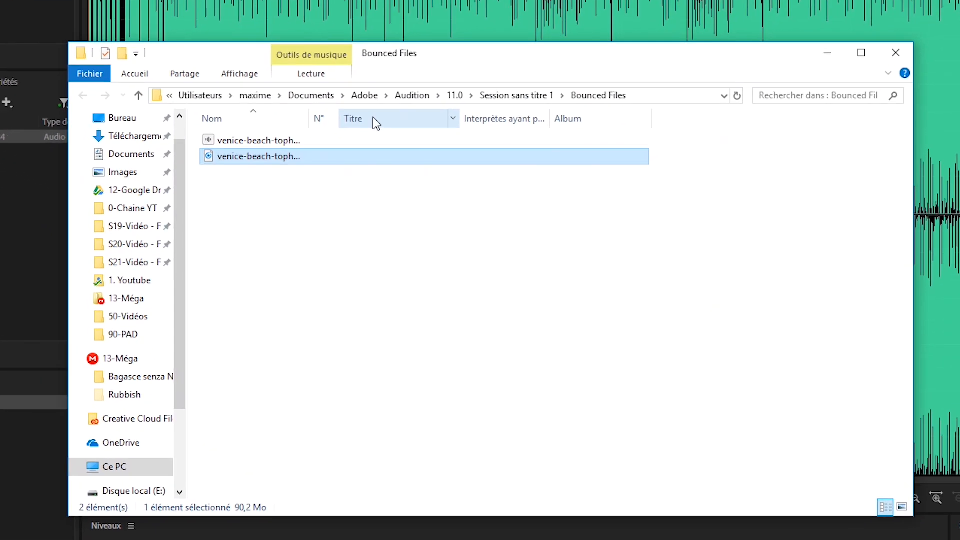
left_click_drag(276, 87, 698, 89)
left_click(509, 148)
left_click(508, 134)
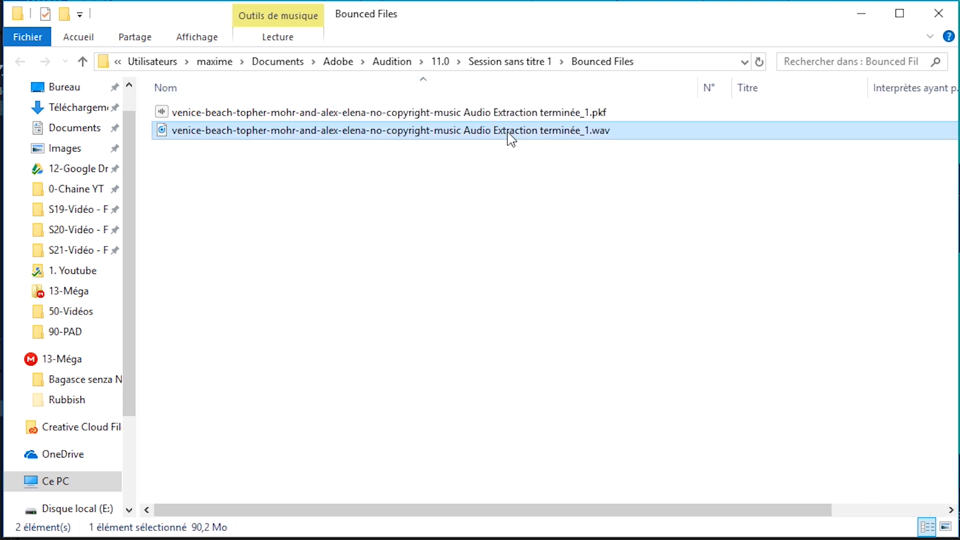
Copy the WAV file into the 40-Musics folder of 0-Dossier d'import in S21-Vidéo - Formation, and close File Explorer
left_click(70, 250)
double_click(221, 116)
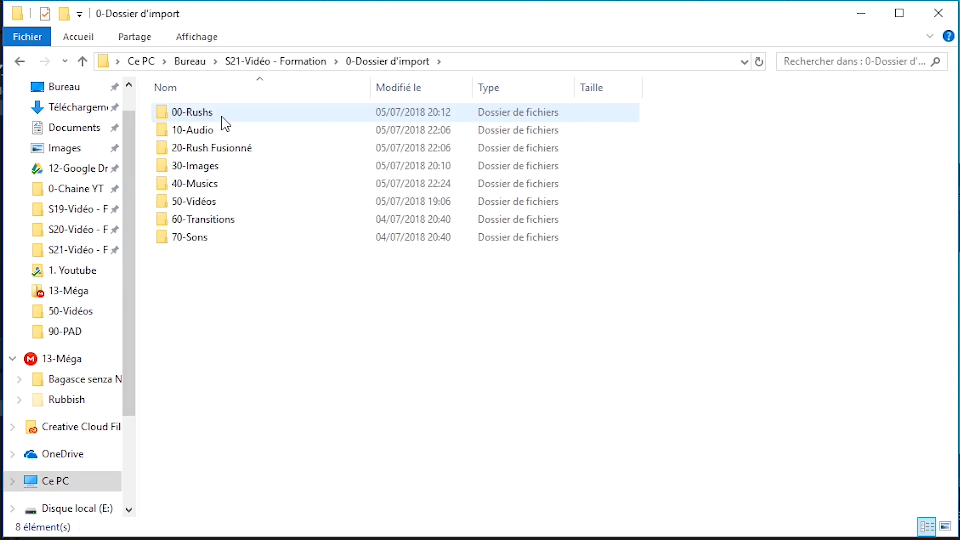
double_click(216, 185)
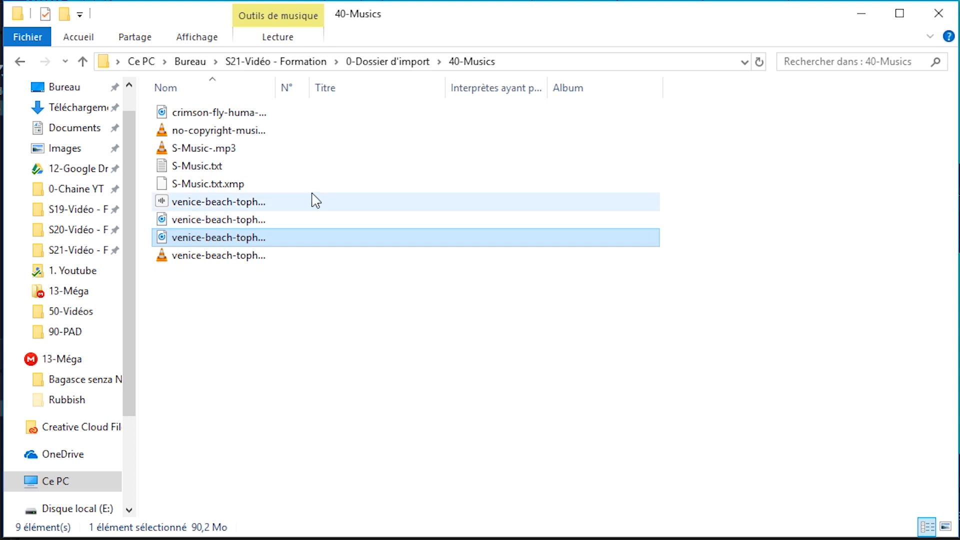
left_click(938, 14)
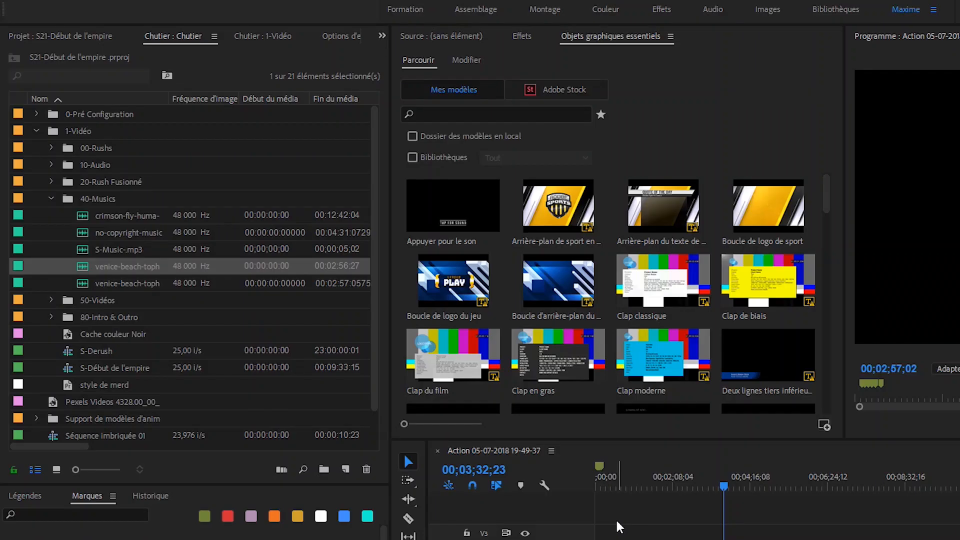
In Premiere Pro, import the venice-beach WAV ending in terminée_1 from the 40-Musics folder into the 40-Musics bin
left_click(110, 285)
left_click(87, 200)
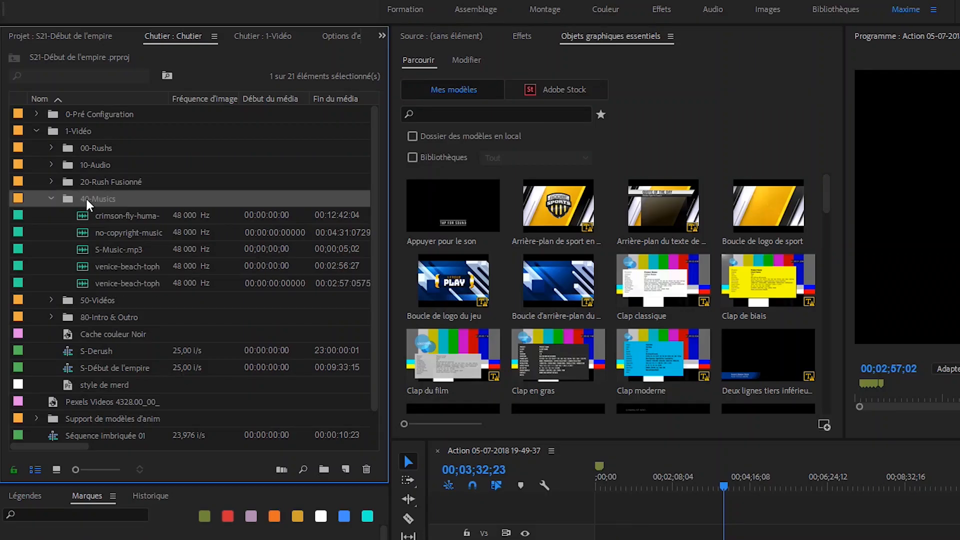
double_click(87, 199)
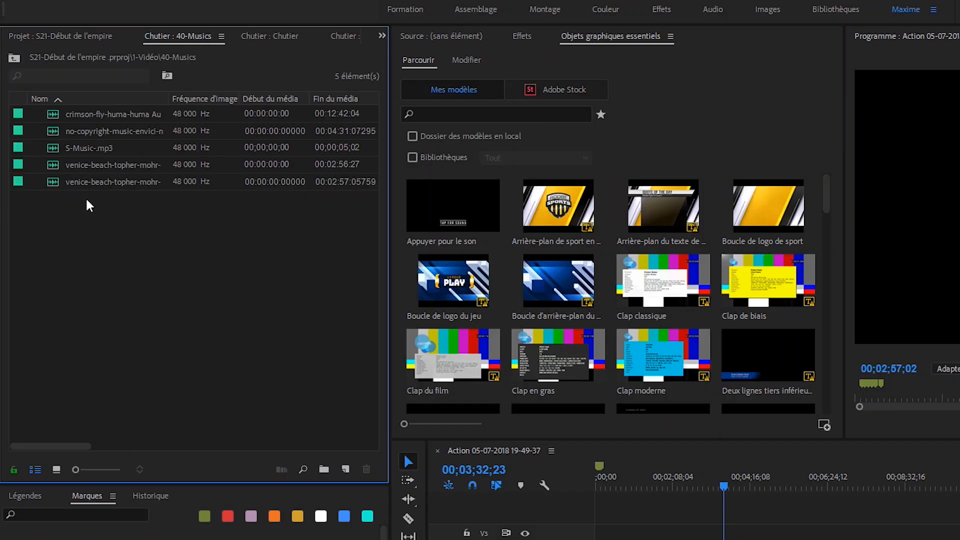
double_click(114, 217)
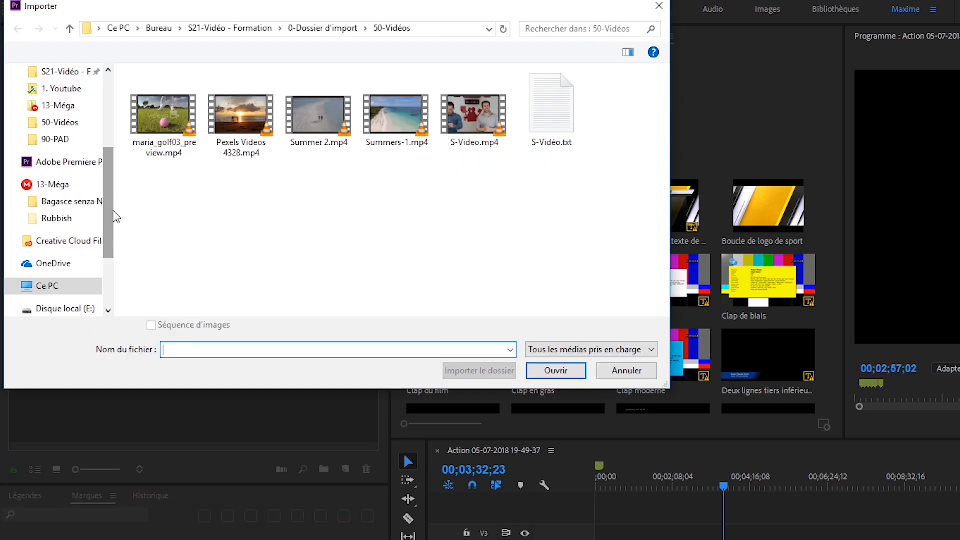
left_click(323, 28)
double_click(180, 154)
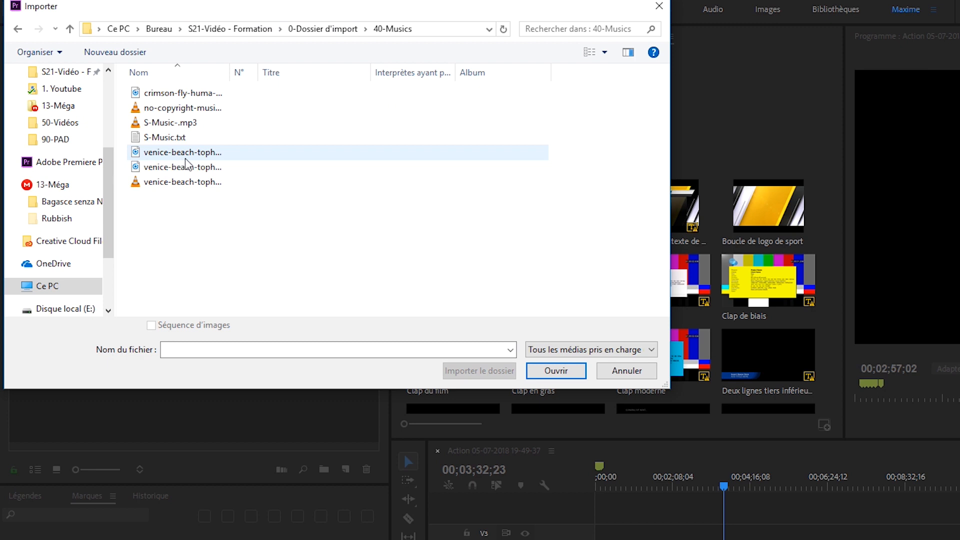
left_click_drag(229, 70, 574, 71)
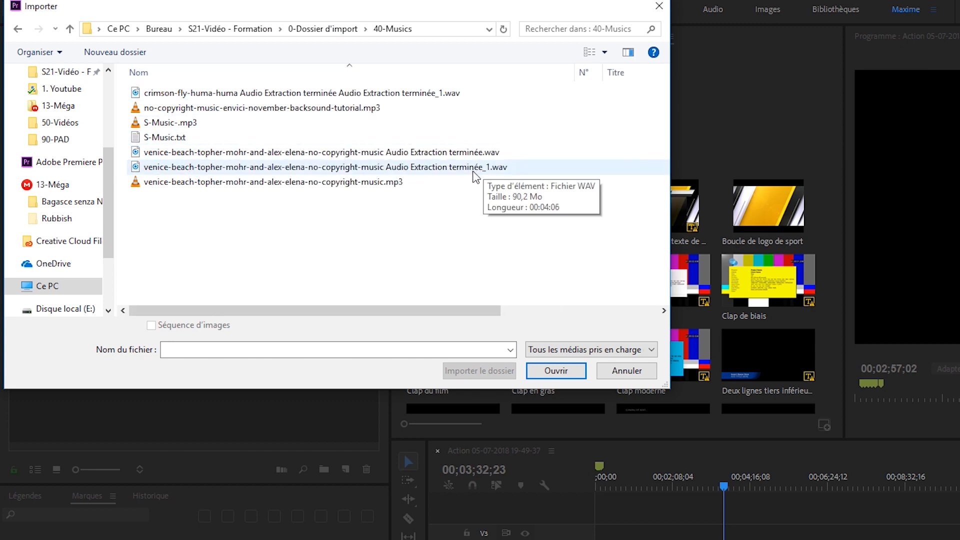
double_click(473, 170)
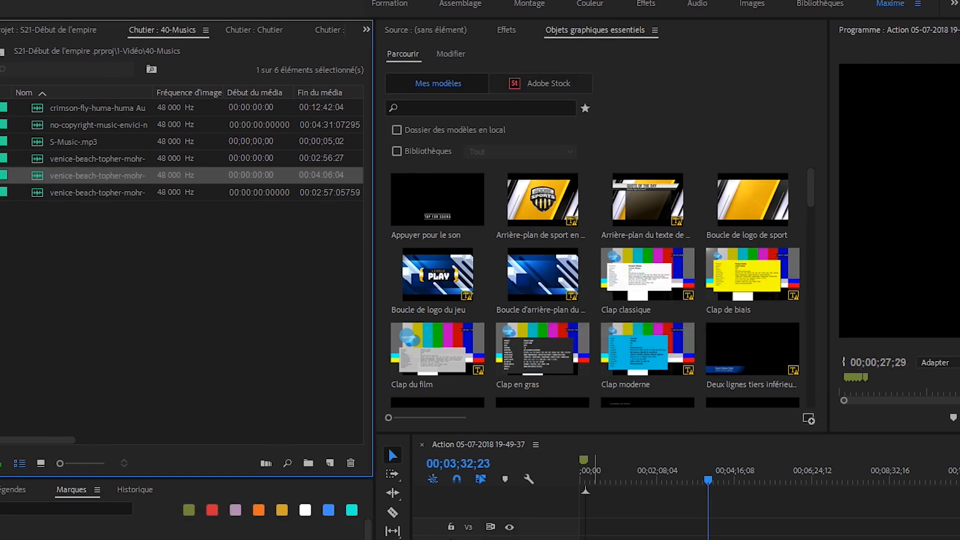
Place the imported remix on track A2 at the sequence start and move the playhead to its end at 00;04;06;12
left_click_drag(98, 175, 195, 447)
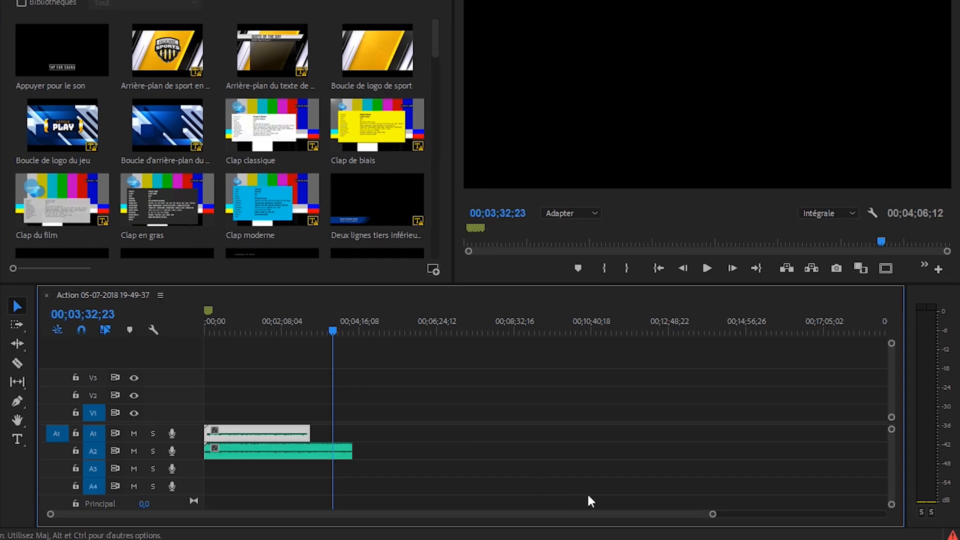
left_click_drag(712, 514, 581, 509)
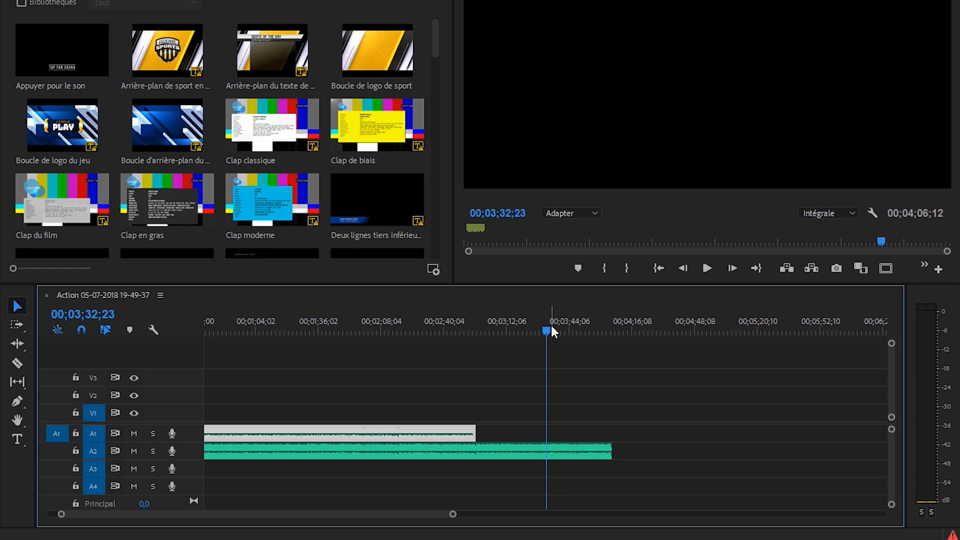
left_click_drag(546, 328, 615, 330)
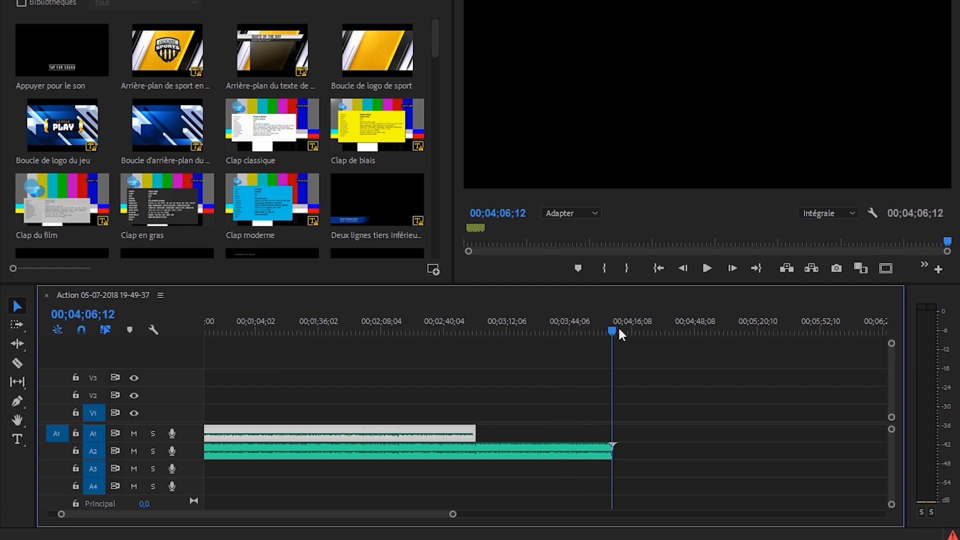